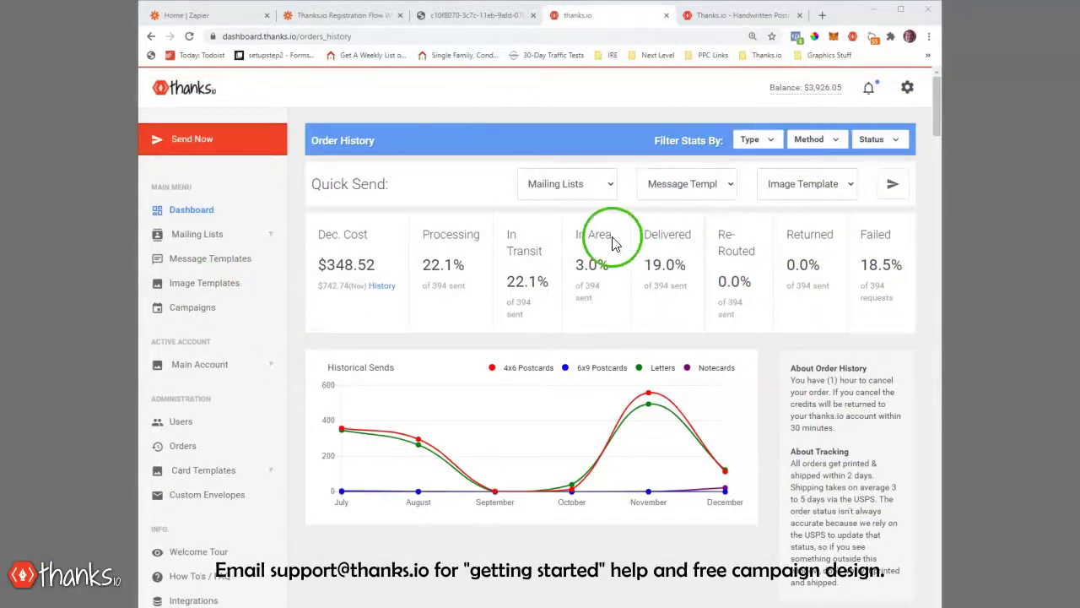
Step: Look over the dashboard's order history statistics, the recent orders and the main menu sections
scroll(603, 236, down, 1)
scroll(475, 193, up, 1)
scroll(698, 230, down, 5)
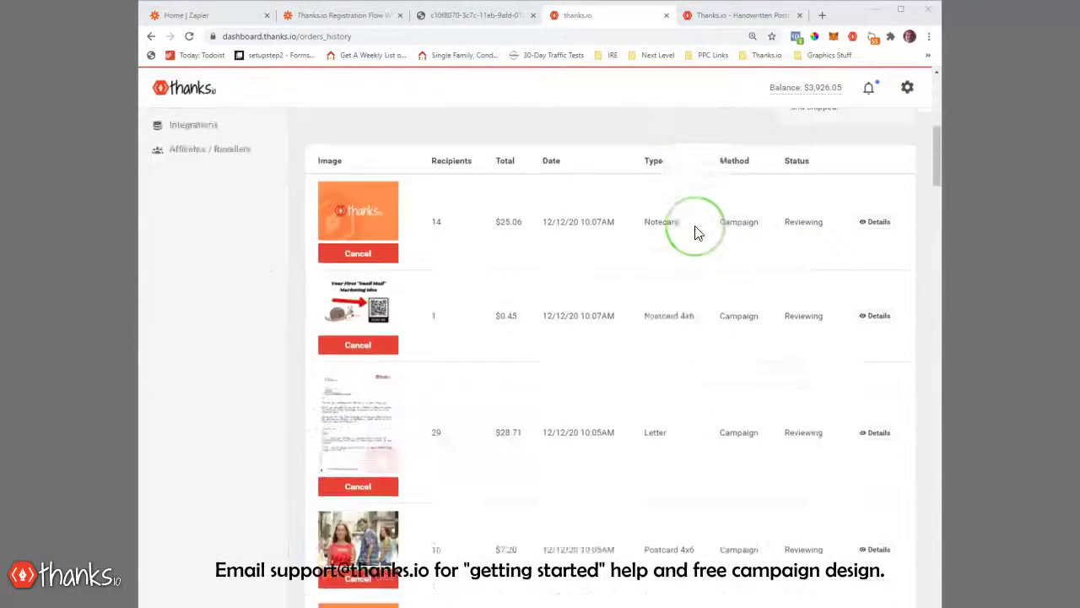
scroll(697, 233, up, 1)
scroll(696, 233, up, 5)
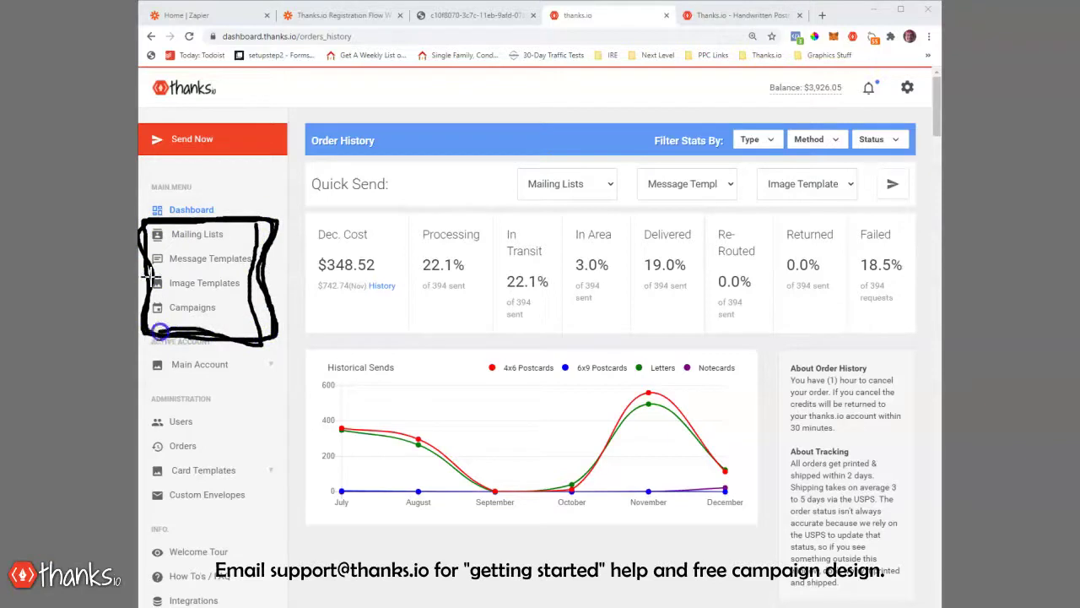
click(238, 12)
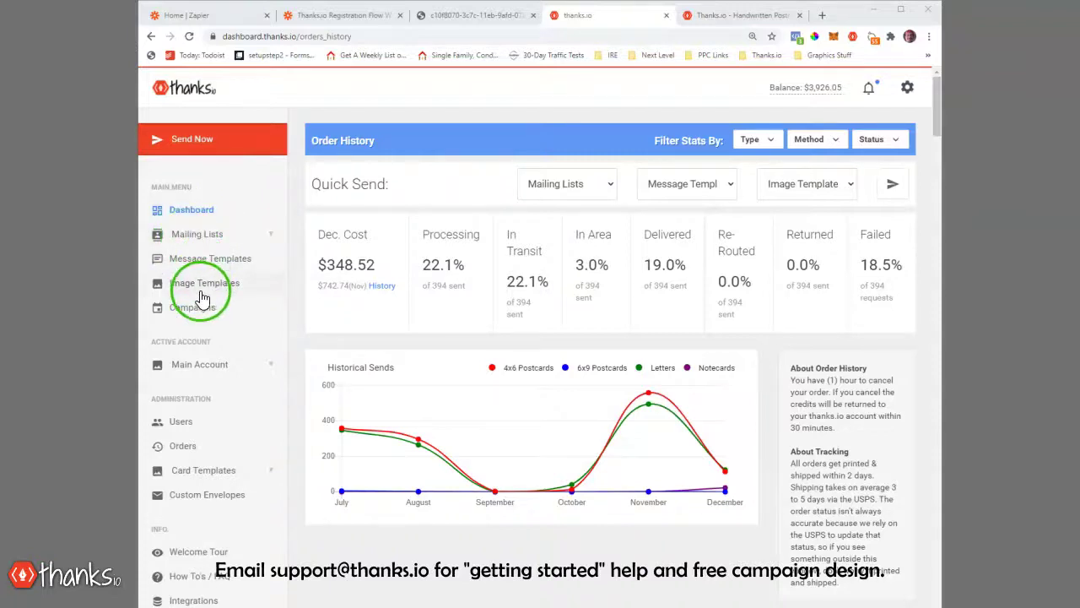
Step: Open the mailing lists and bring up the available methods for creating a new list
click(207, 240)
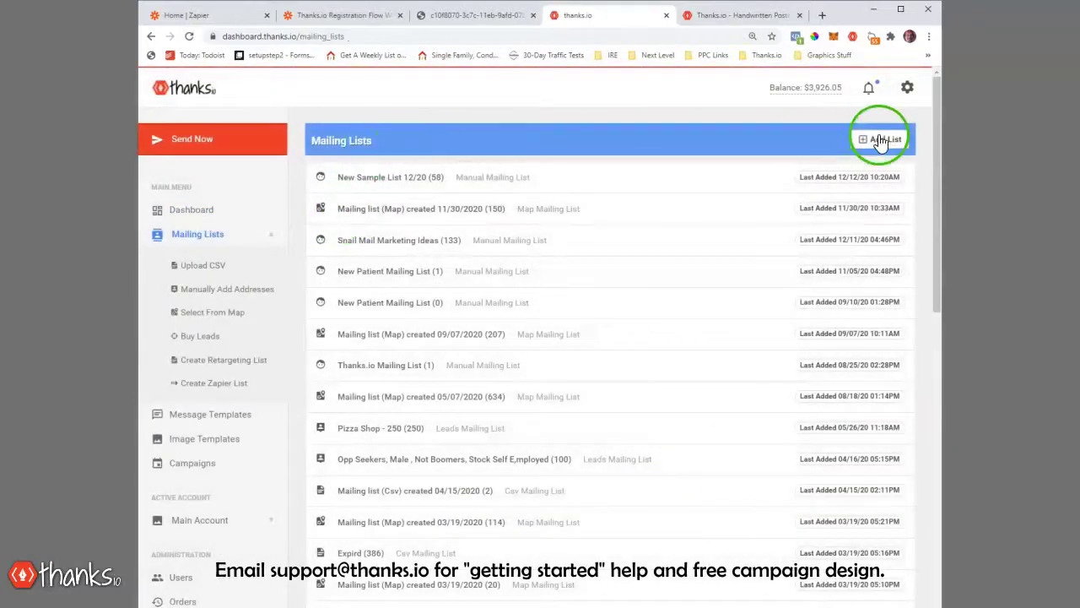
click(884, 143)
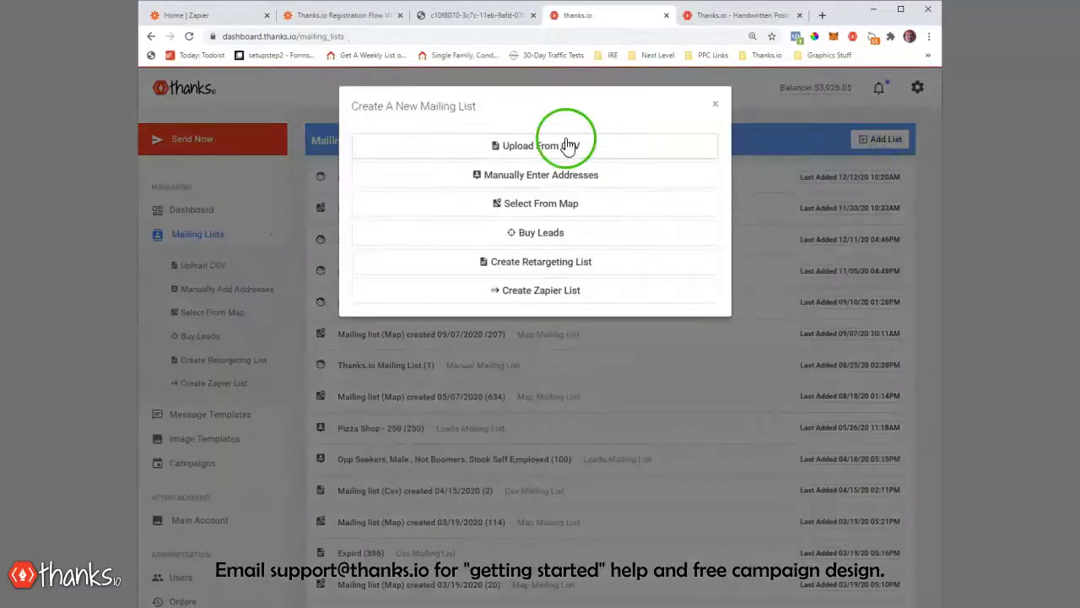
click(535, 148)
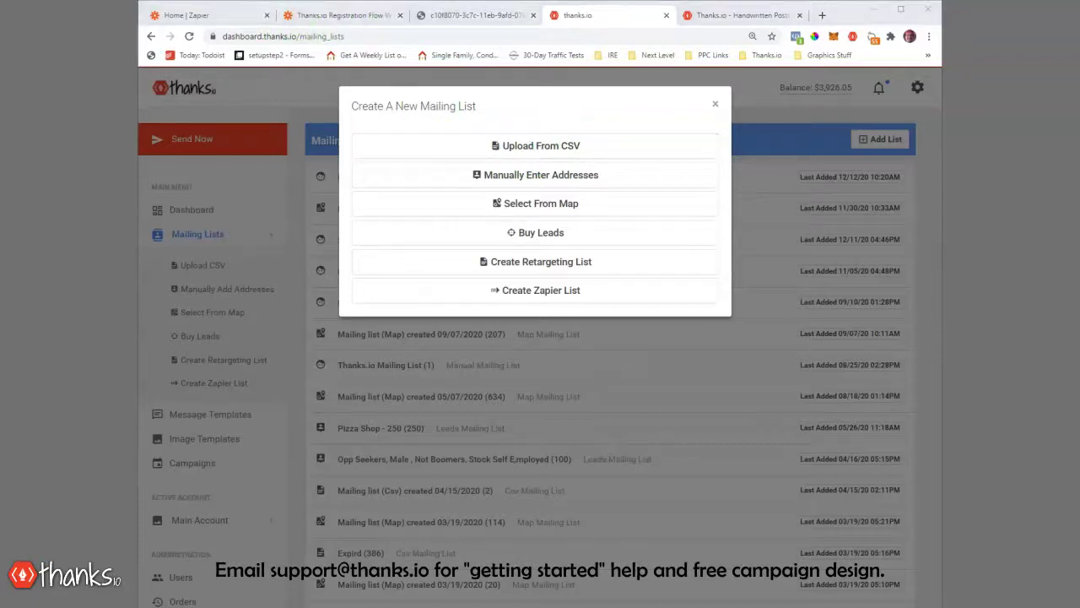
drag(474, 135, 480, 165)
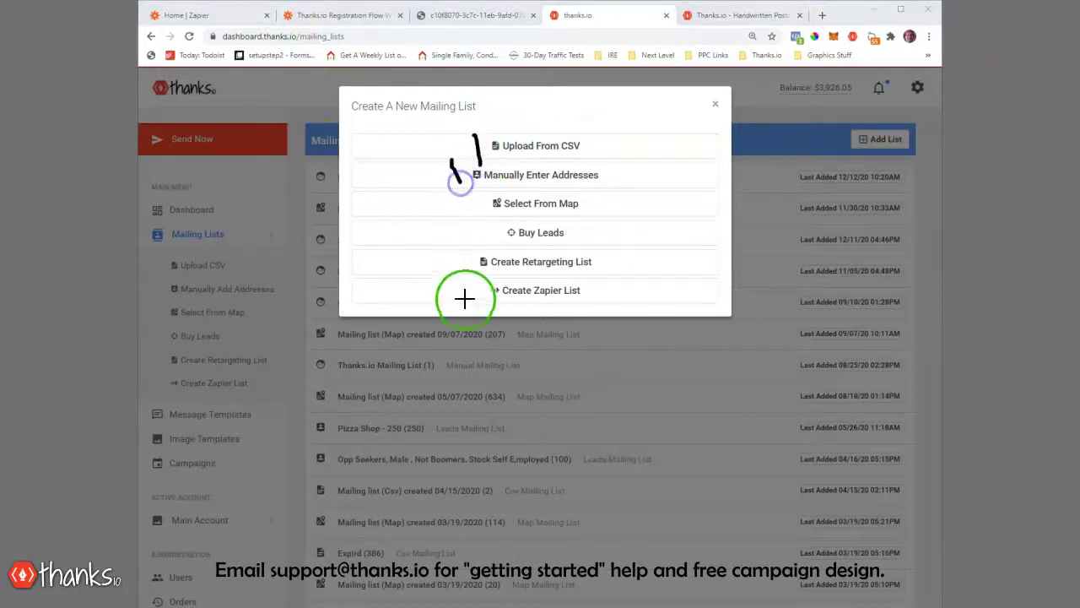
click(328, 52)
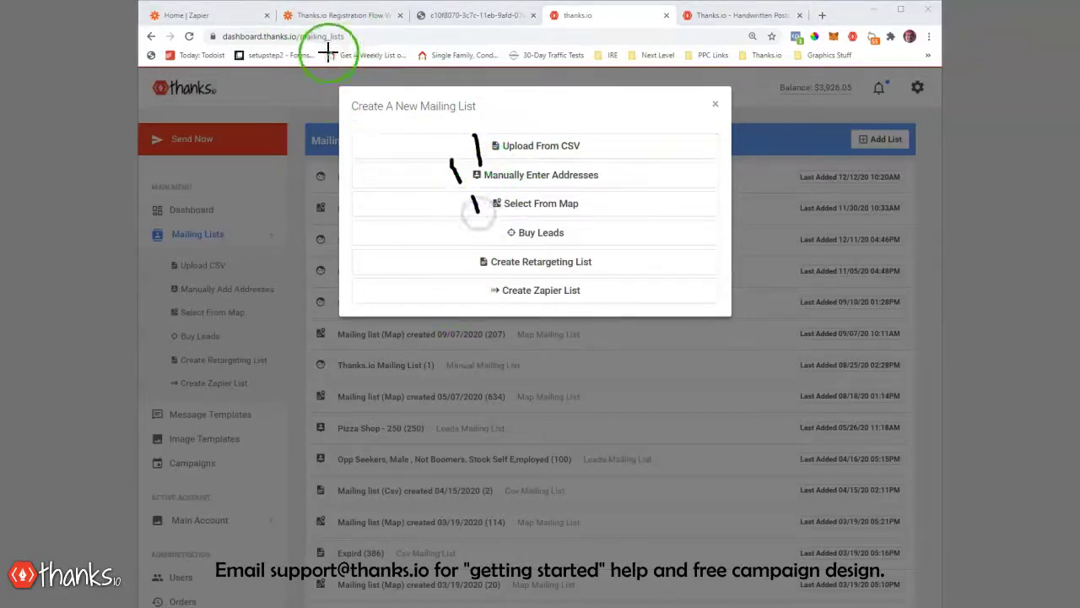
Step: Search for addresses on the map within a rectangle drawn around the Winn-Dixie and Sam's Club area, and close without creating a list
click(511, 215)
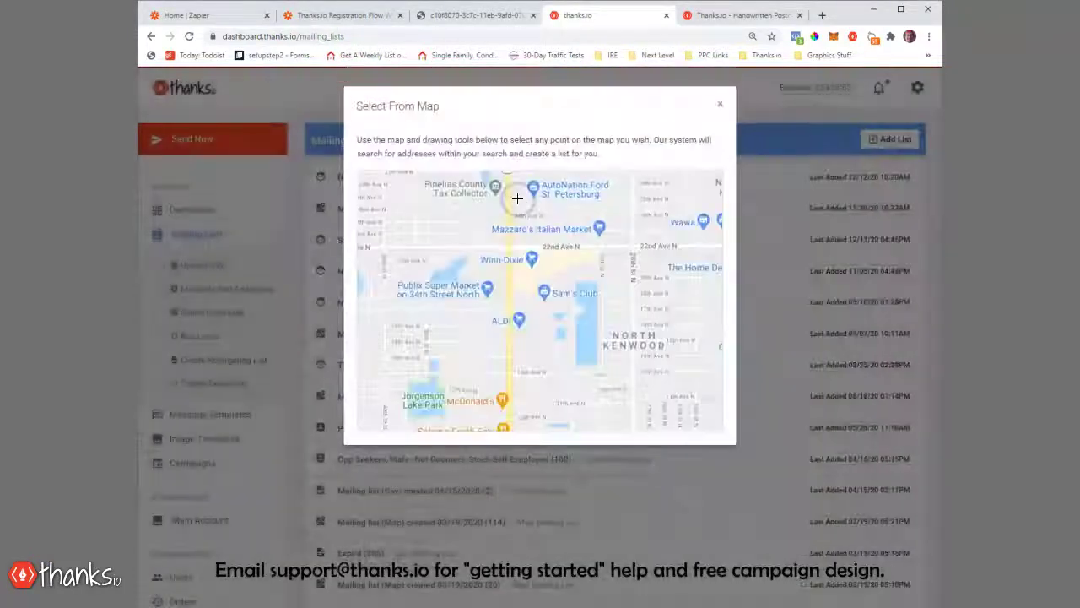
click(527, 276)
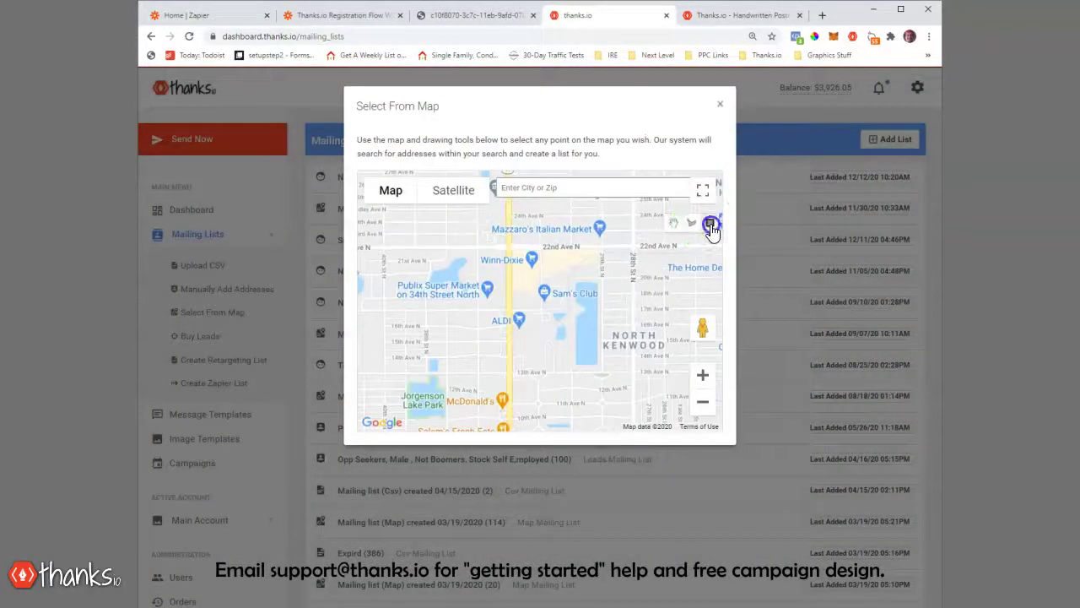
drag(453, 234, 682, 332)
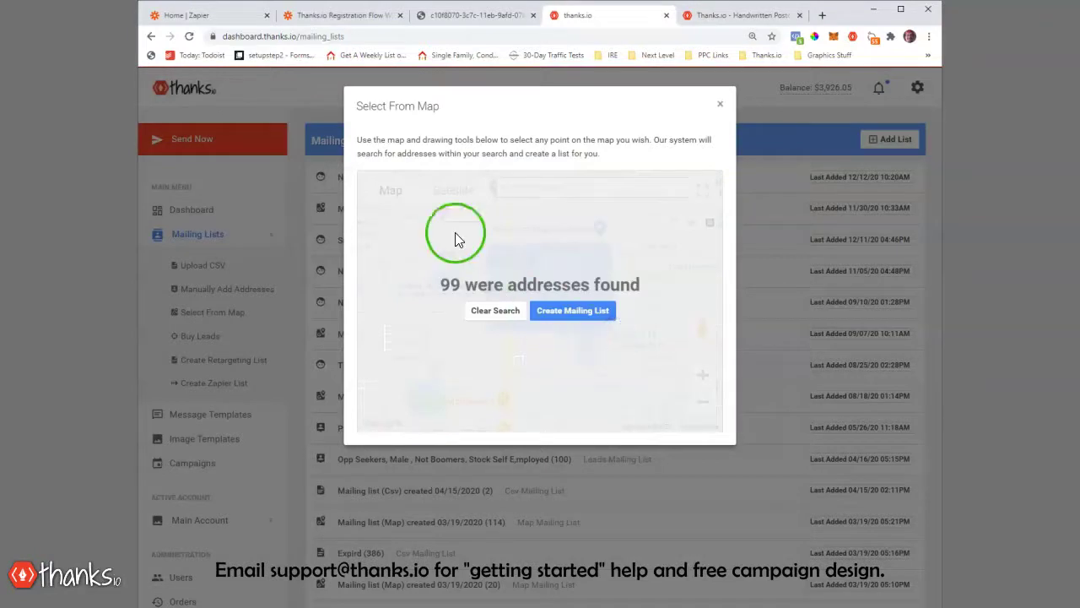
click(684, 154)
click(718, 103)
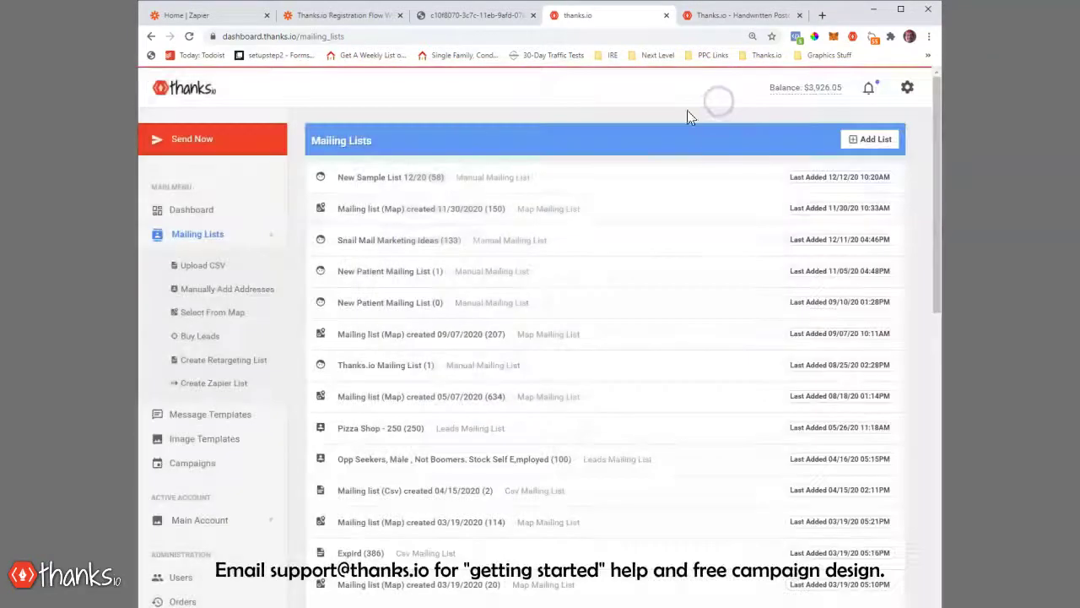
click(593, 164)
Step: Try a lead purchase that targets Individuals, with the geography limited by Zip, City, County or State
click(882, 137)
click(557, 232)
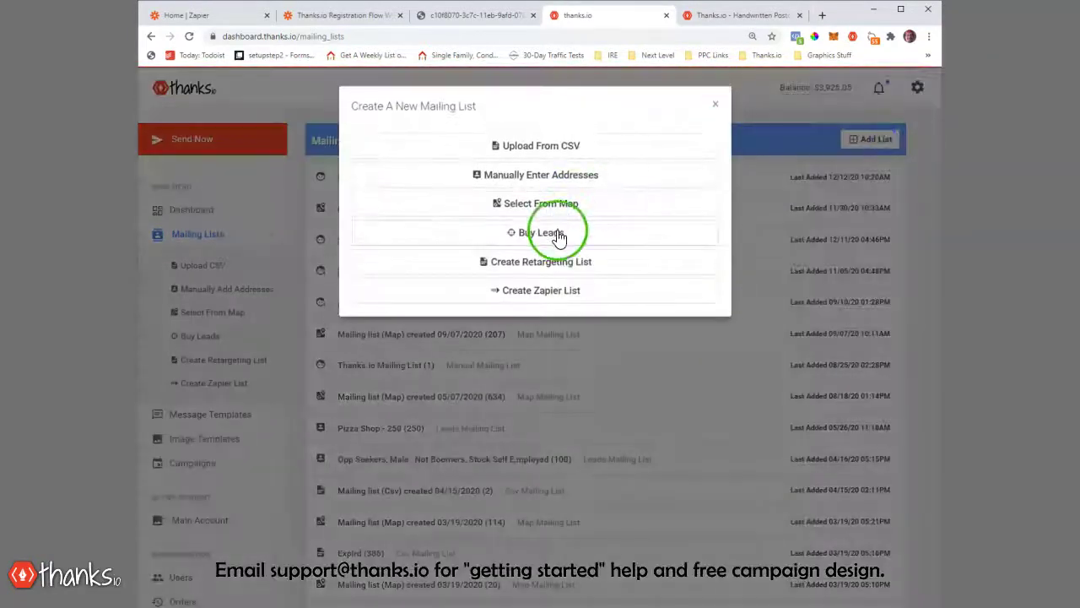
click(493, 217)
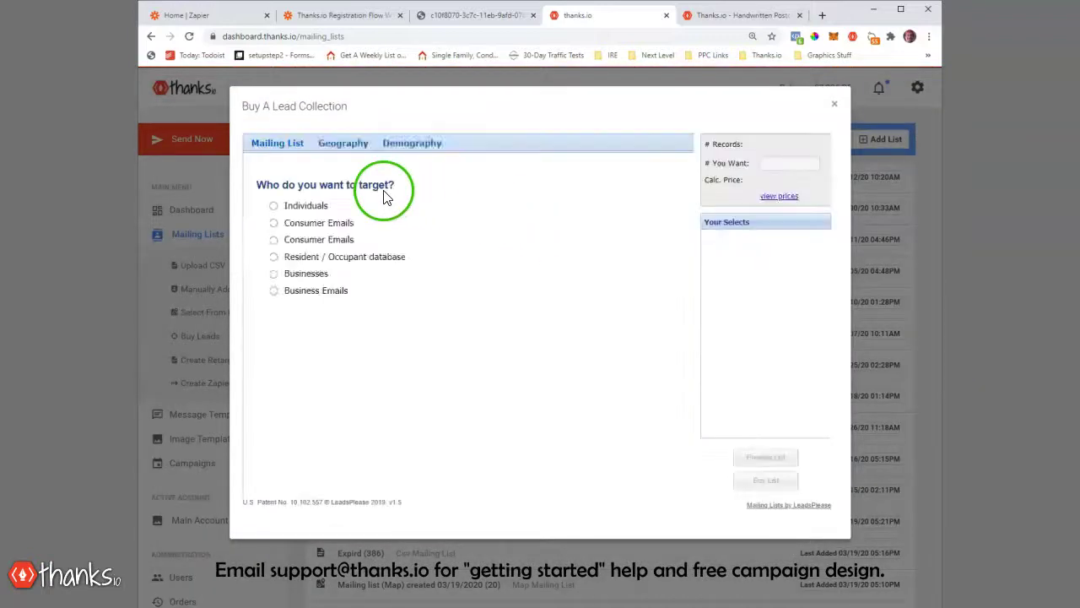
click(273, 209)
click(345, 144)
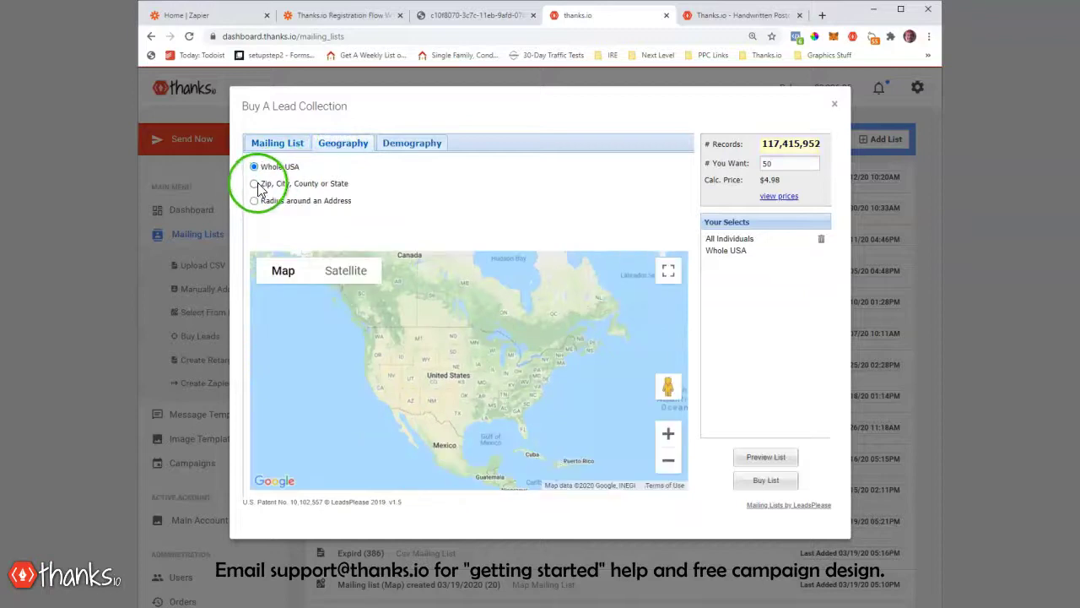
click(255, 184)
Step: Examine the demographic filters offered for the lead list, such as birth month, home value and net worth, and close the lead purchase
click(411, 143)
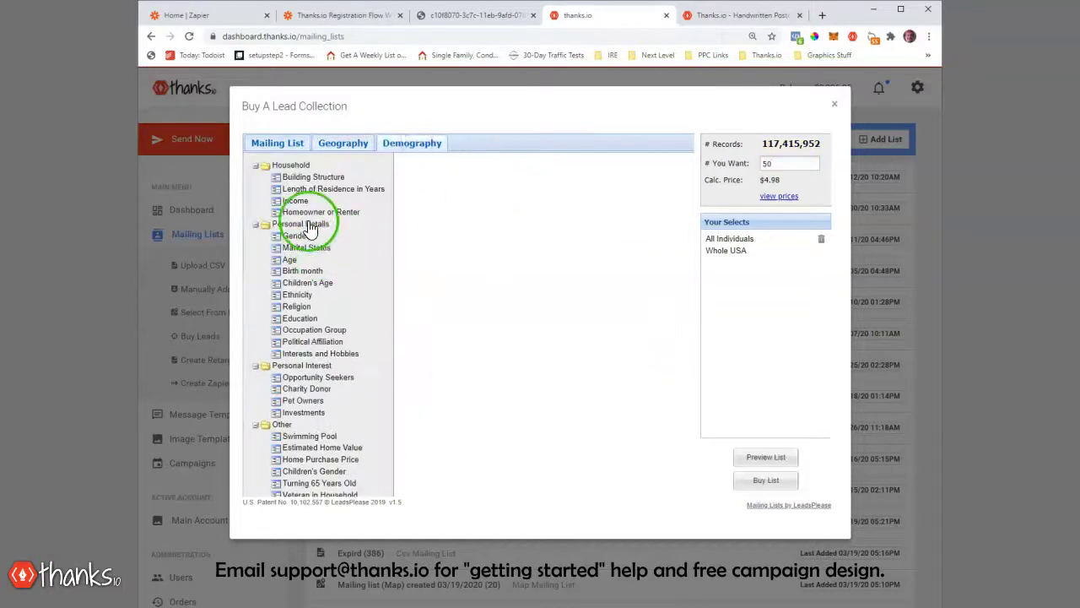
click(305, 272)
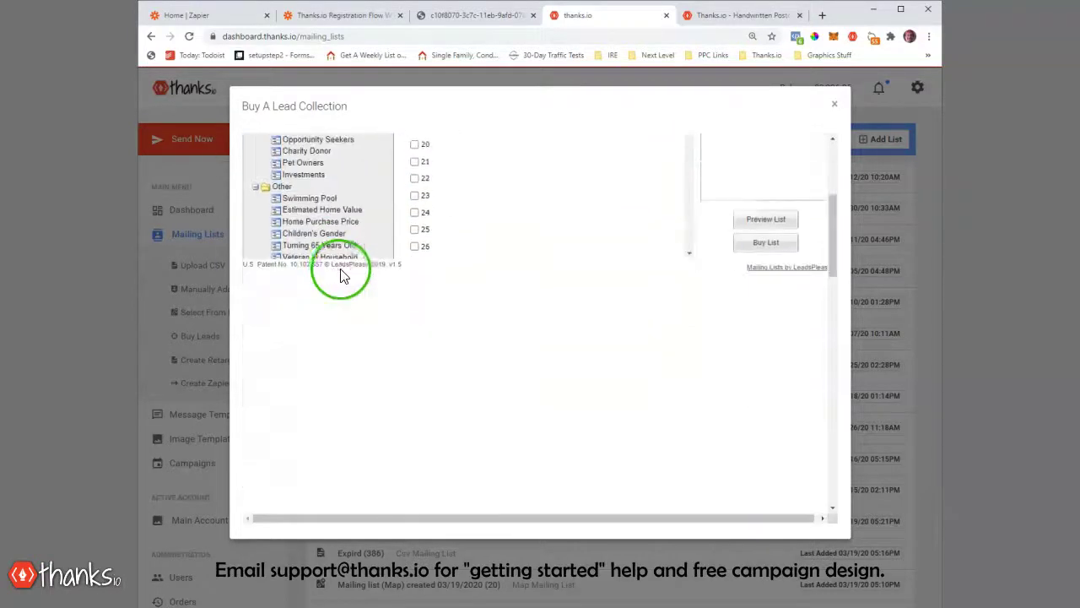
click(321, 443)
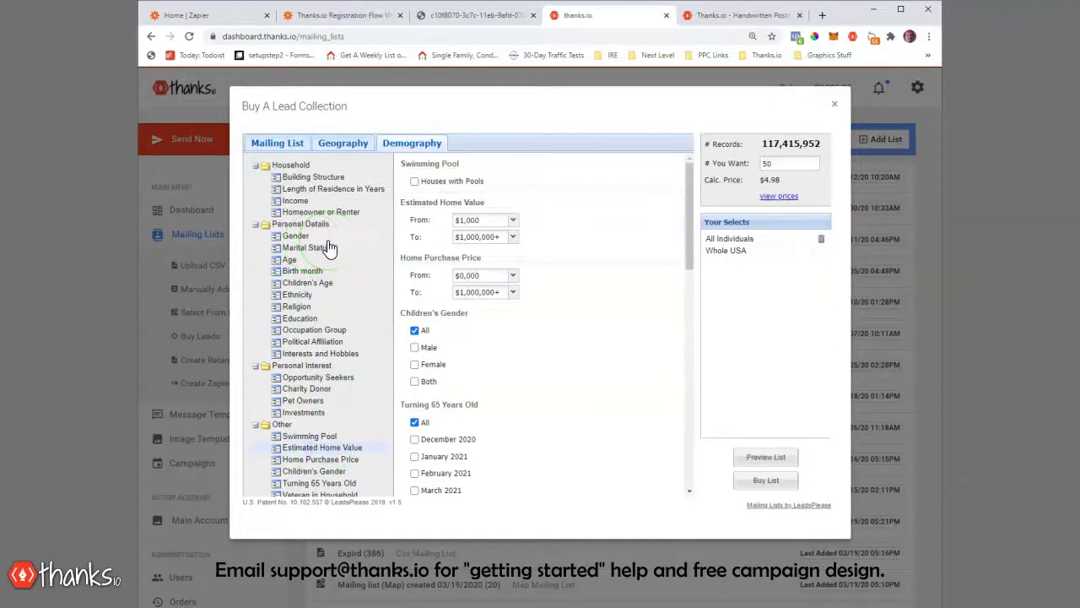
scroll(434, 278, down, 10)
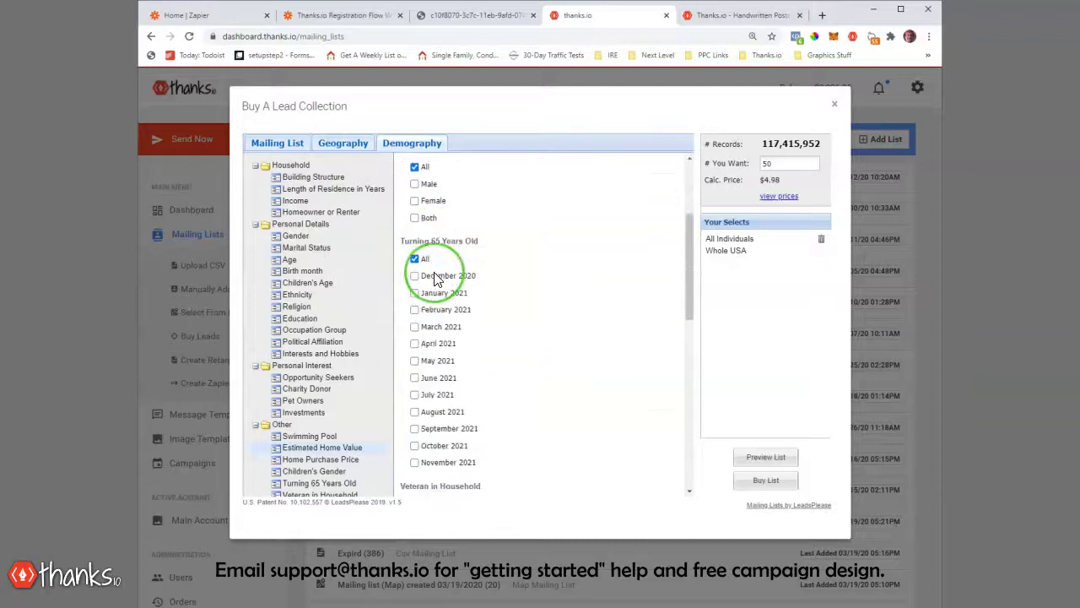
scroll(435, 278, up, 10)
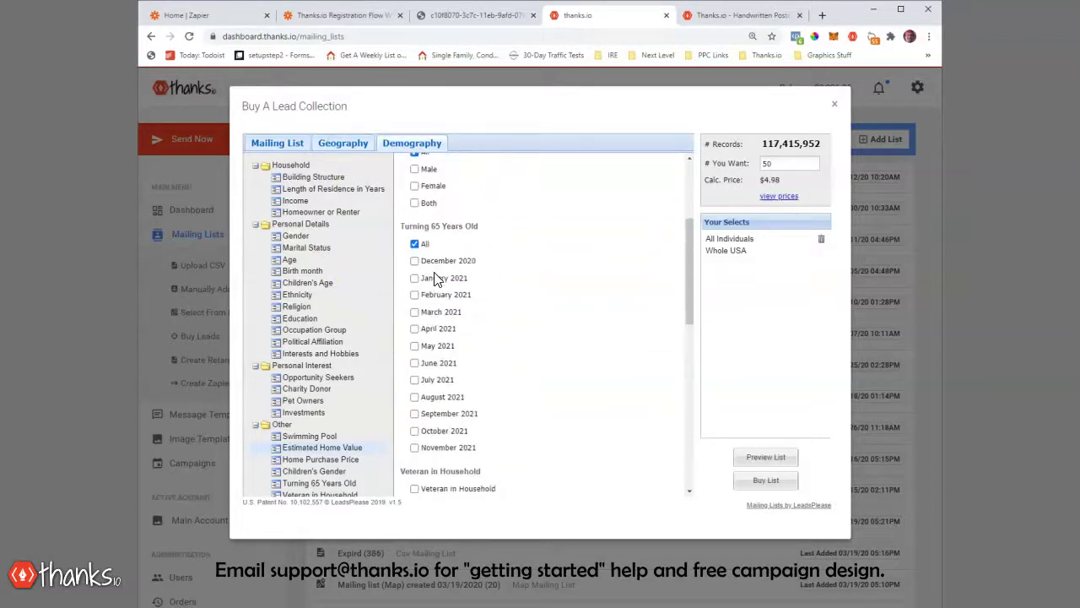
scroll(434, 276, down, 6)
scroll(434, 272, down, 5)
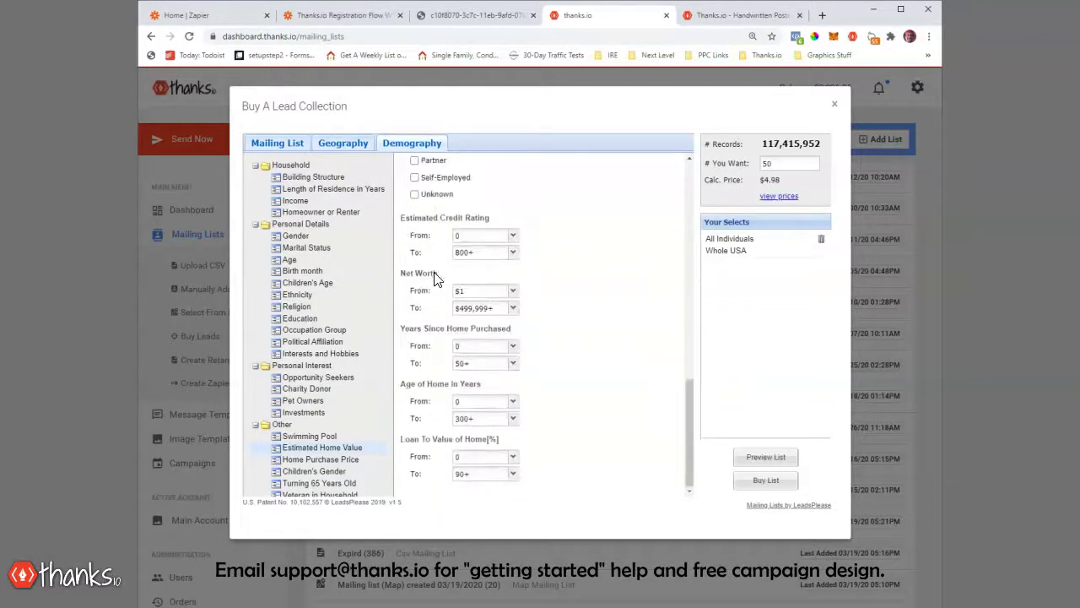
scroll(434, 271, up, 8)
scroll(434, 278, up, 1)
click(840, 155)
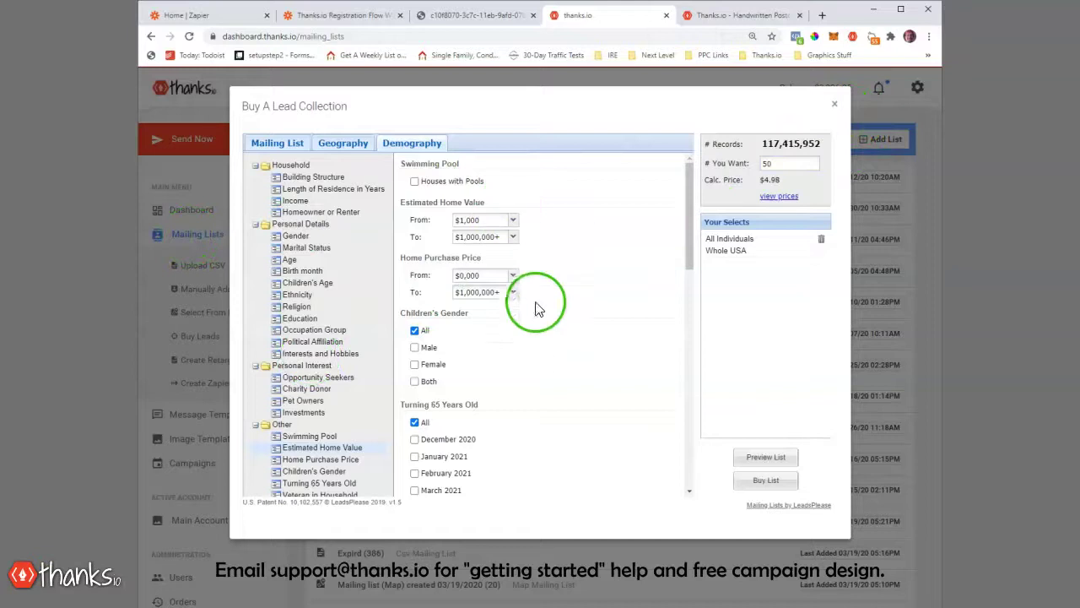
click(834, 104)
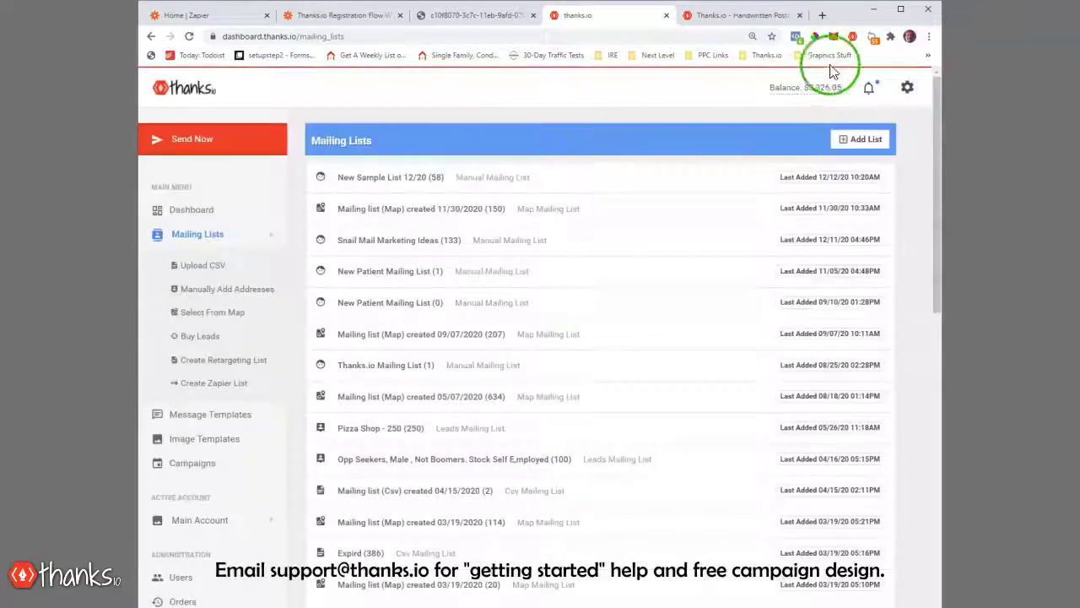
Step: Create and save a new retargeting mailing list named "rekke"
click(878, 141)
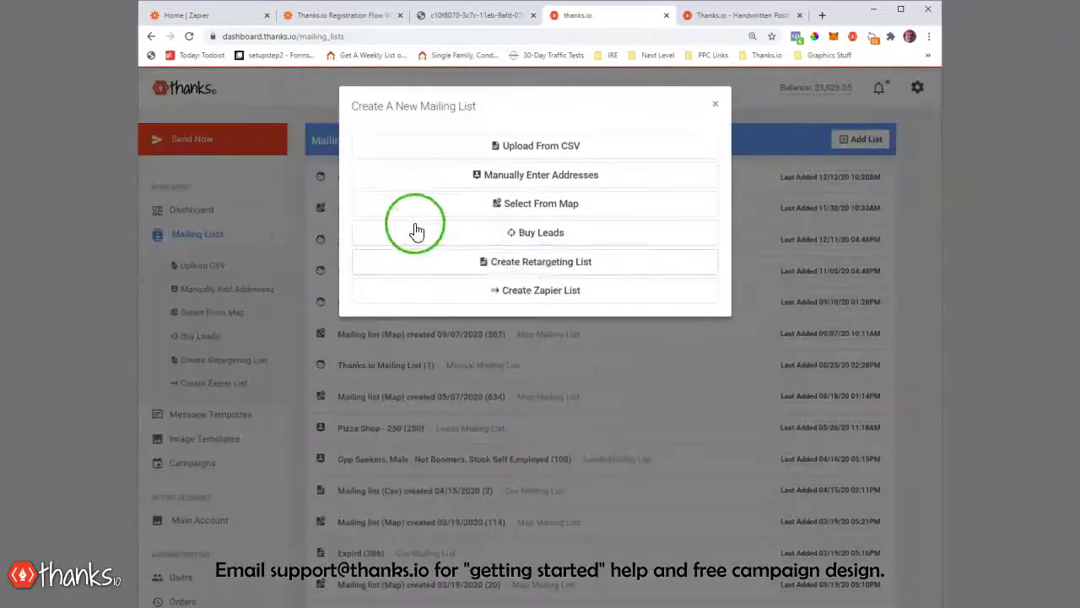
click(528, 264)
click(442, 192)
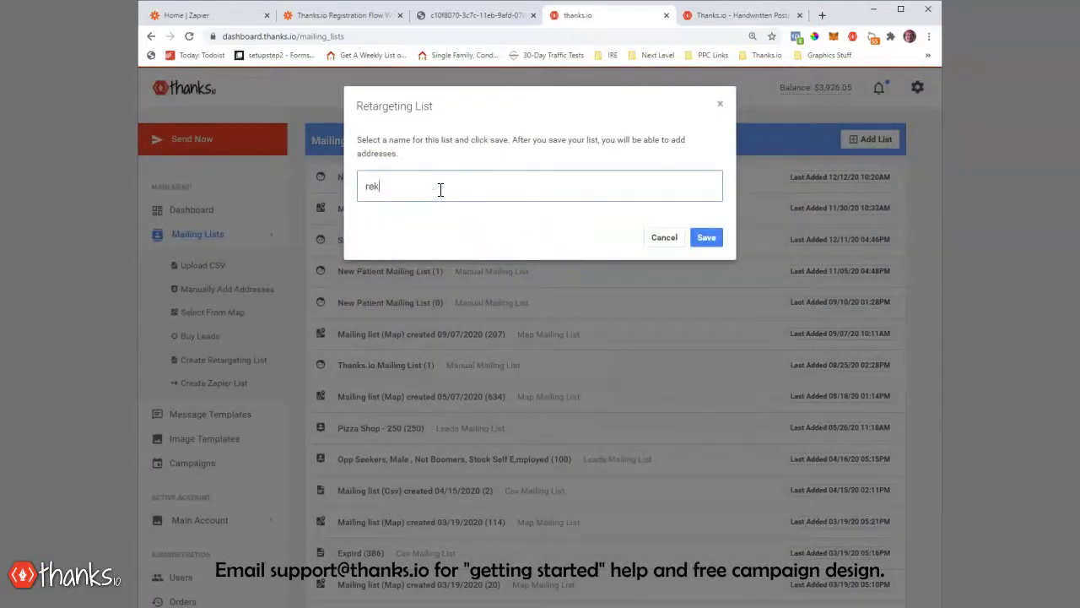
click(716, 243)
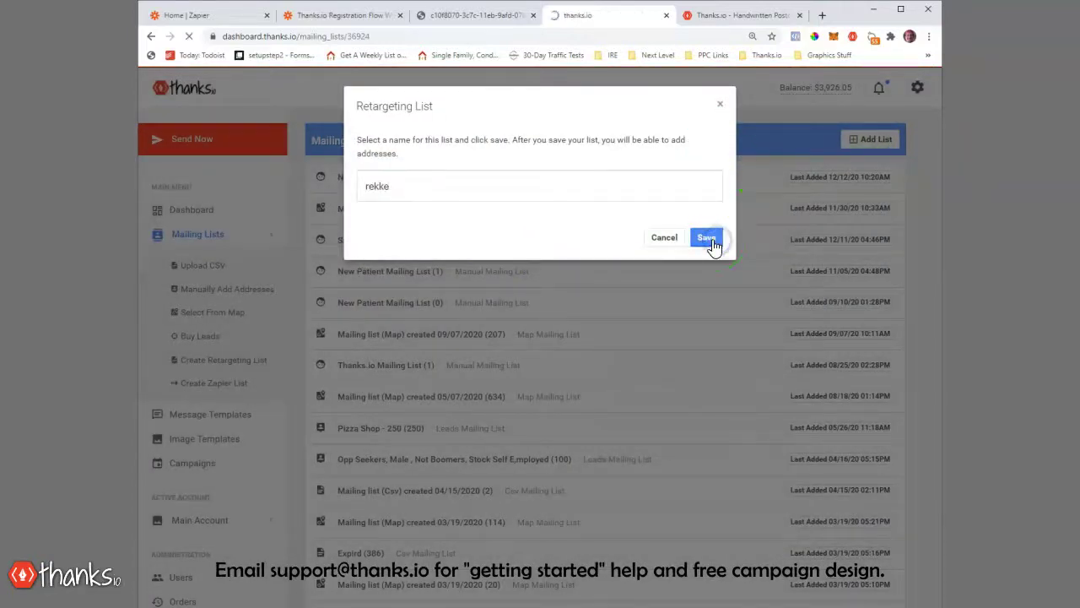
Step: Examine the new list's Retargeting Code section, including the address alerts, state limits and embeddable script
scroll(610, 288, down, 10)
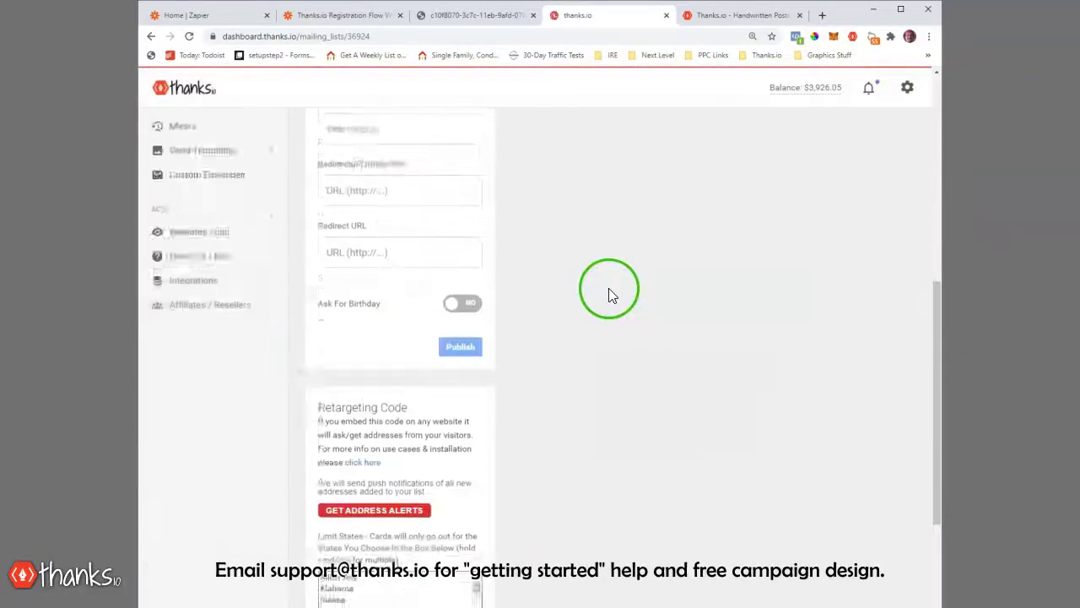
scroll(608, 288, down, 3)
scroll(237, 160, up, 2)
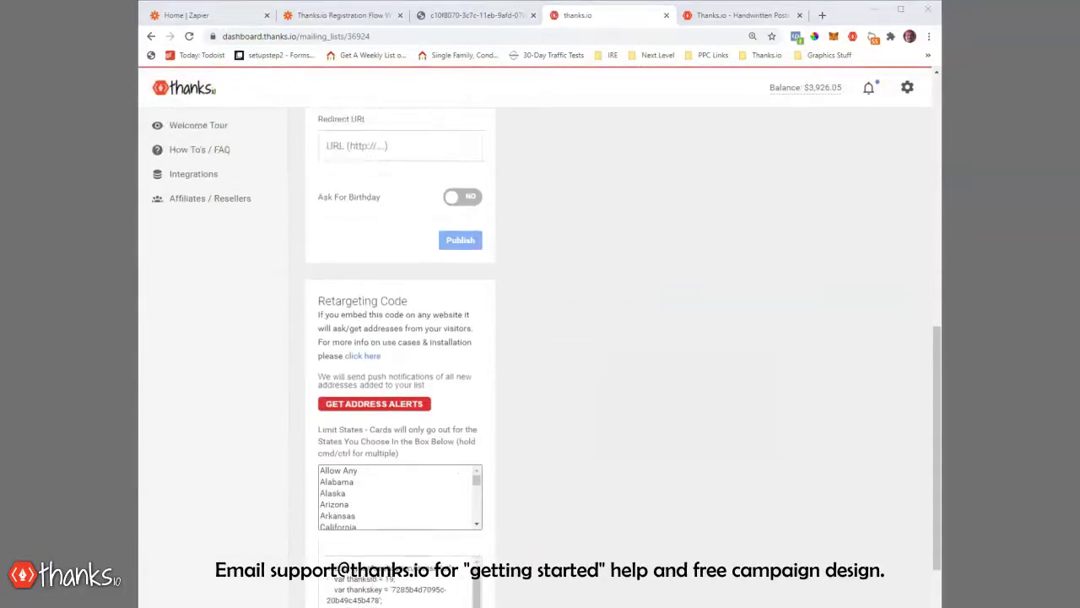
drag(303, 314, 312, 599)
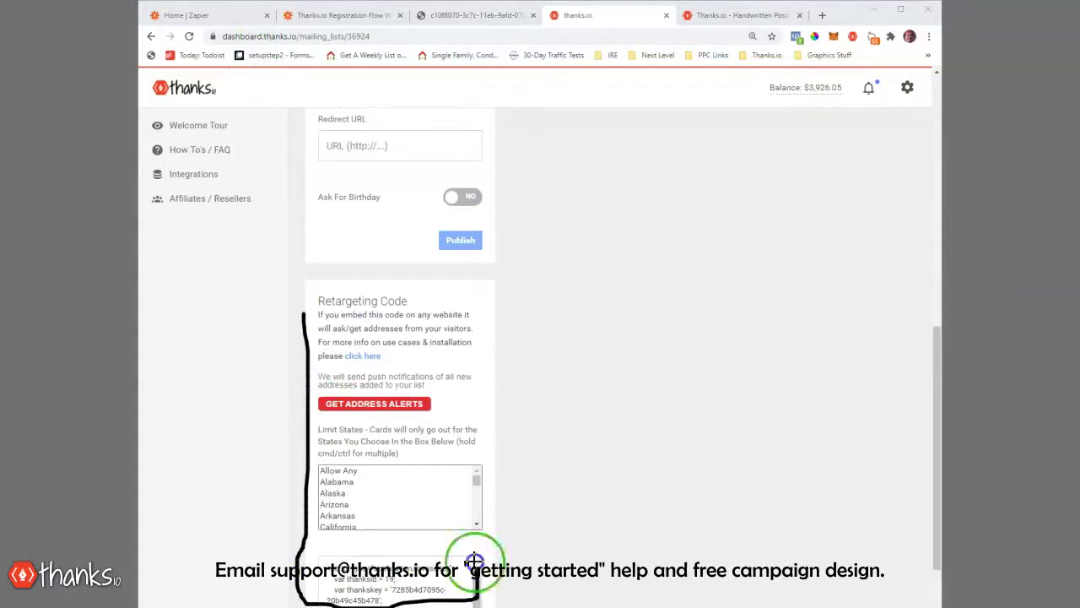
drag(474, 561, 289, 278)
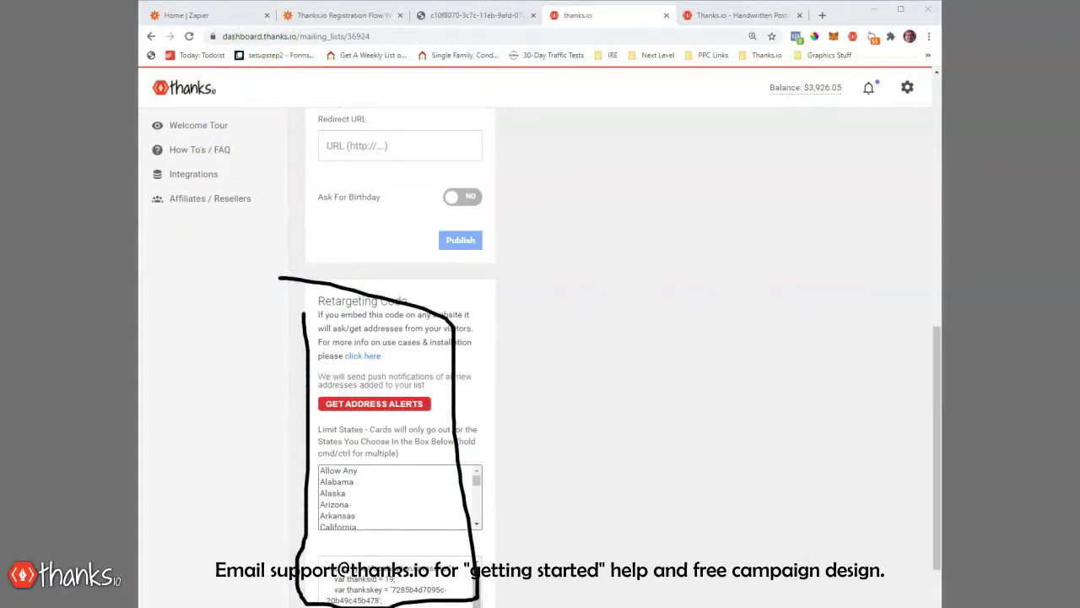
scroll(405, 414, down, 2)
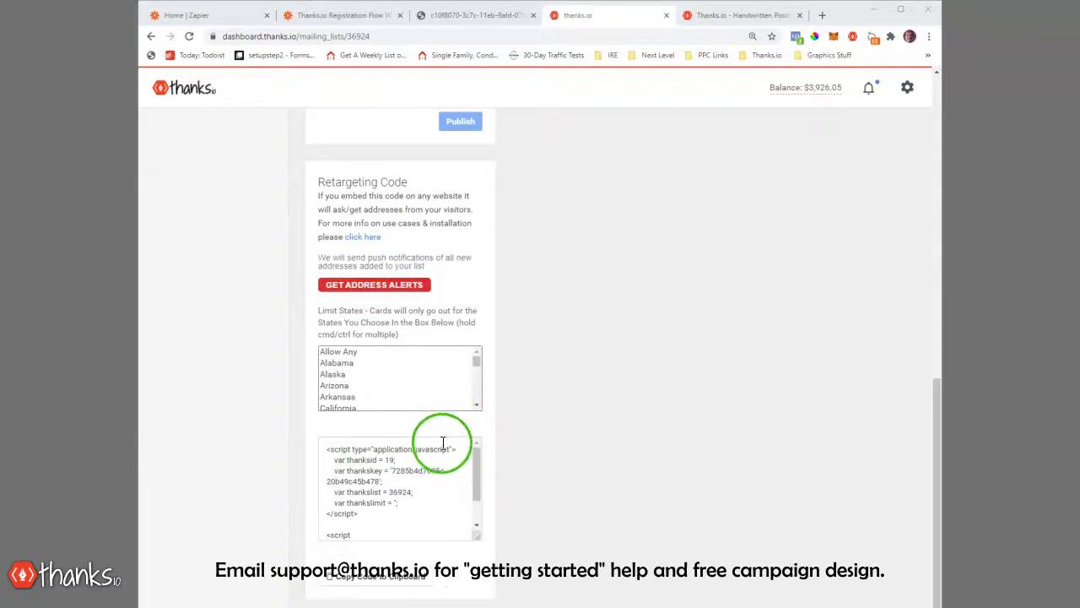
Step: Examine the Address Collection Landing Page settings, from the page title and header to the redirect URL and birthday option
scroll(530, 439, up, 4)
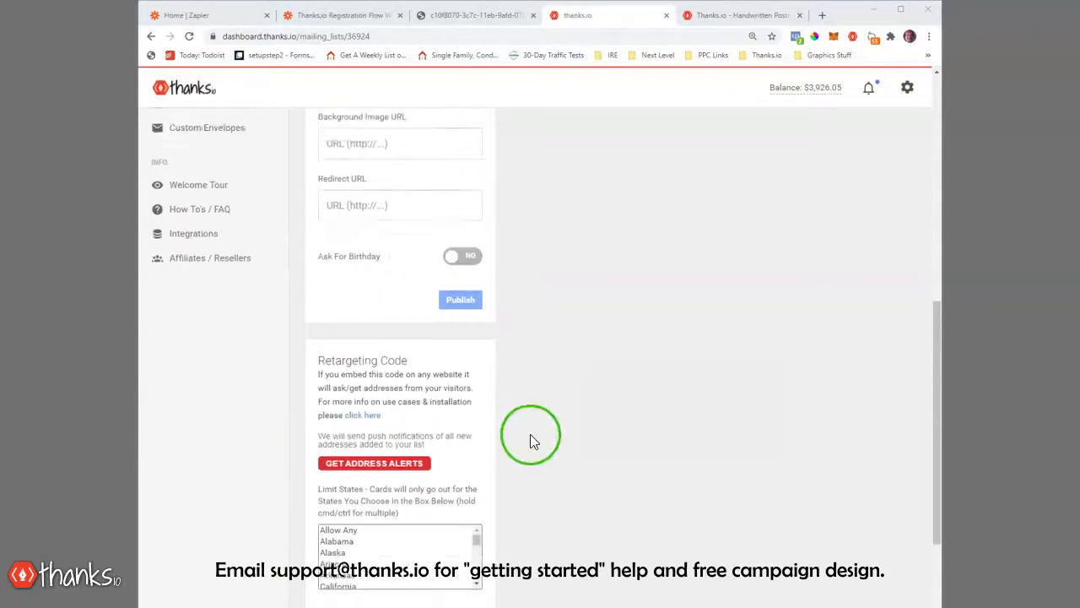
scroll(529, 392, up, 2)
scroll(529, 392, down, 1)
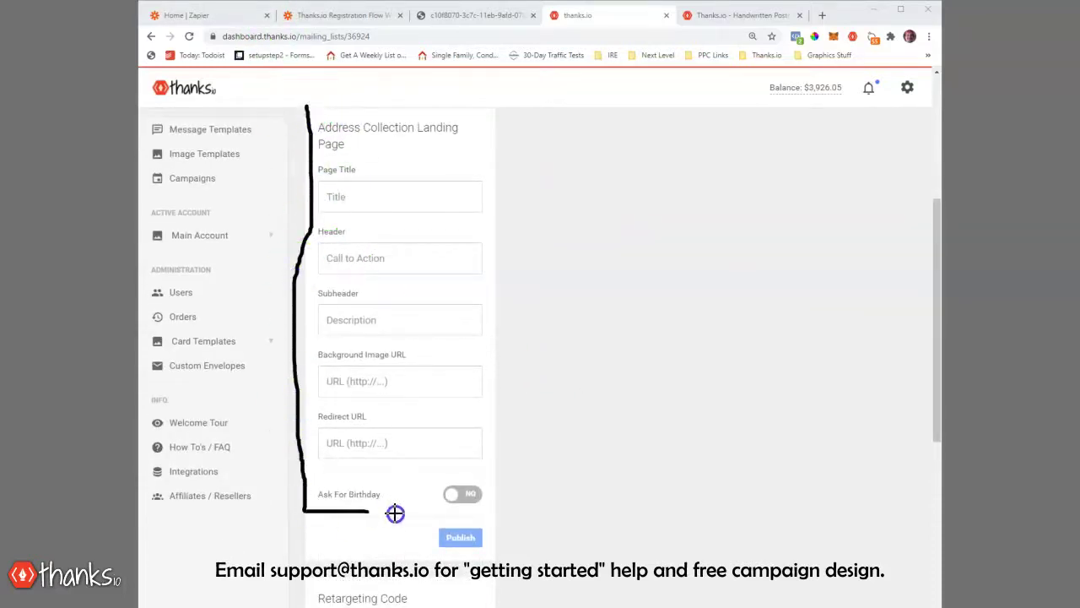
drag(531, 518, 535, 201)
drag(388, 95, 298, 88)
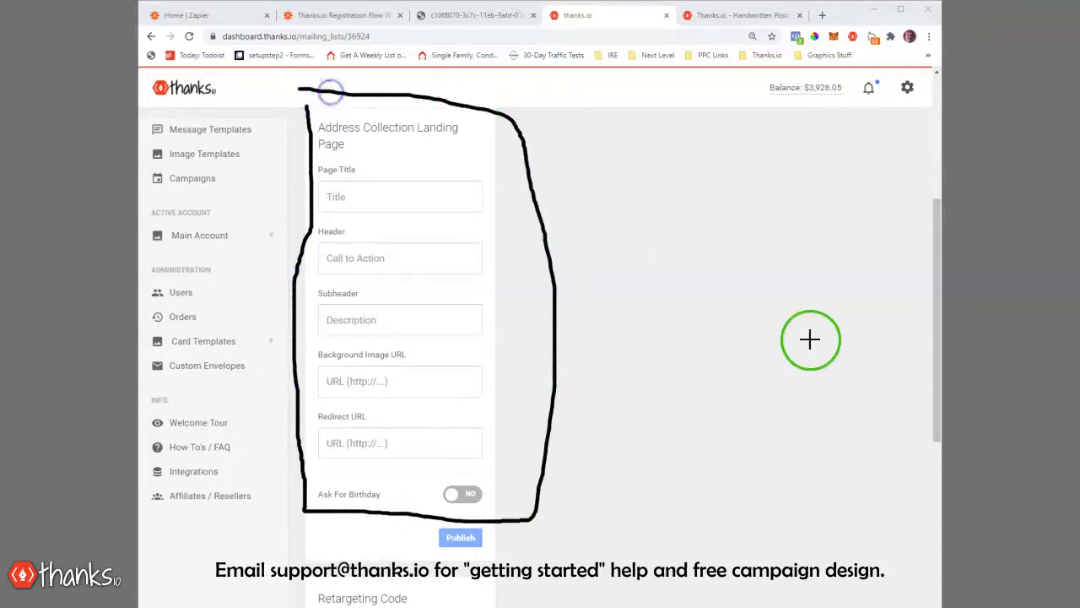
drag(857, 345, 587, 285)
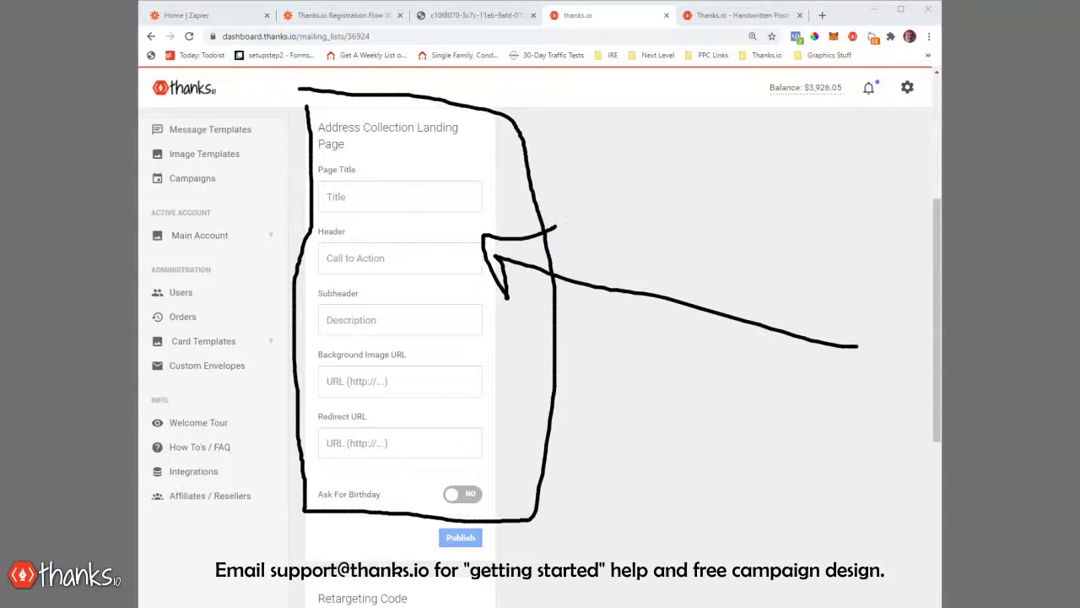
Step: Copy the public link of the New Sample List 12/20 landing page and open it in a new browser tab
key(Escape)
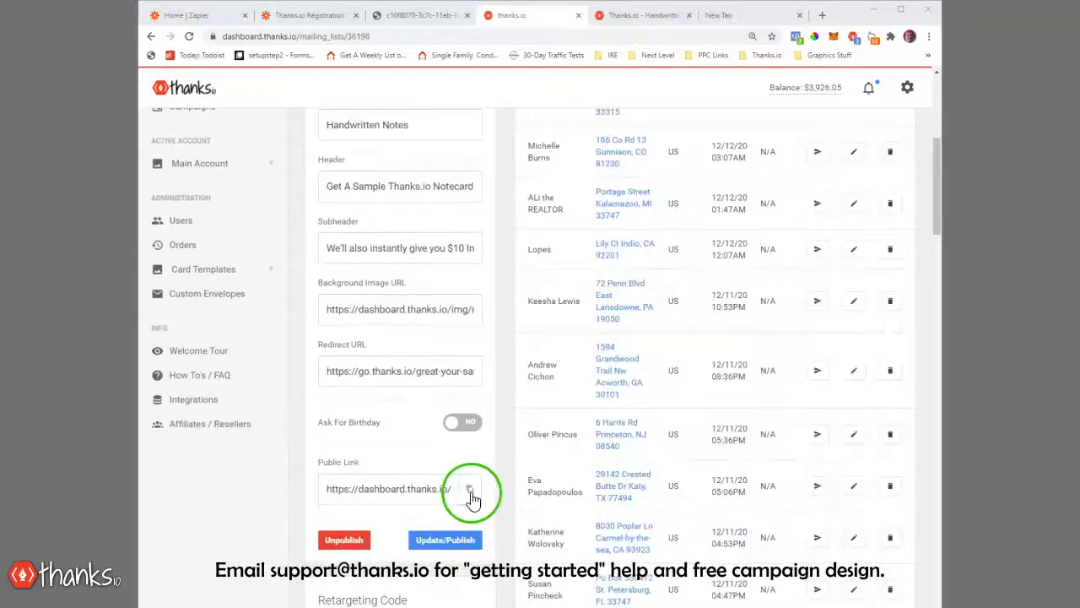
click(337, 493)
click(717, 15)
text(dashboard.thanks.io)
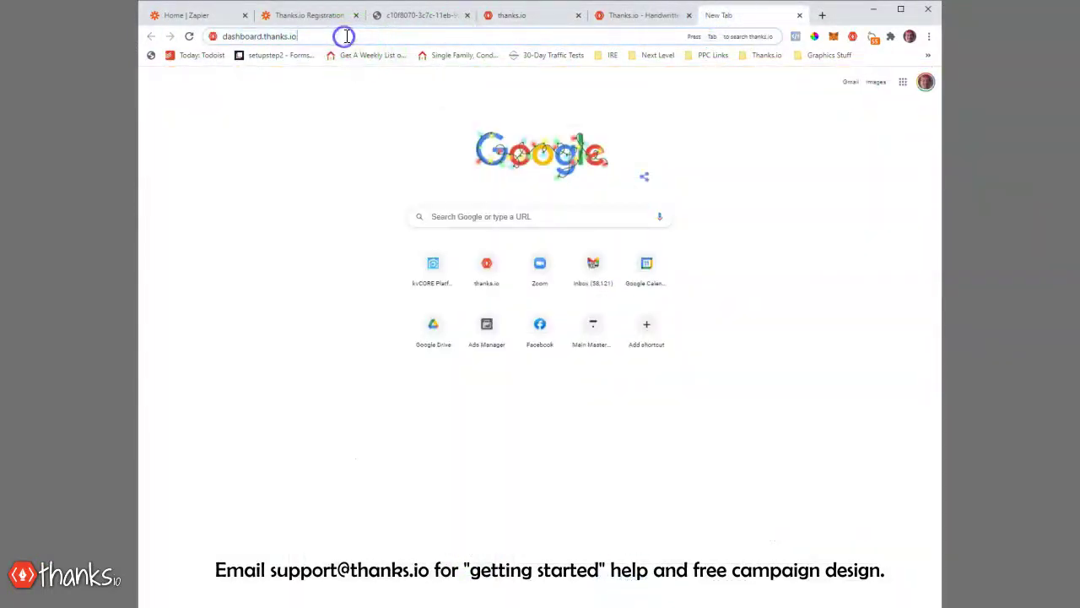
click(213, 37)
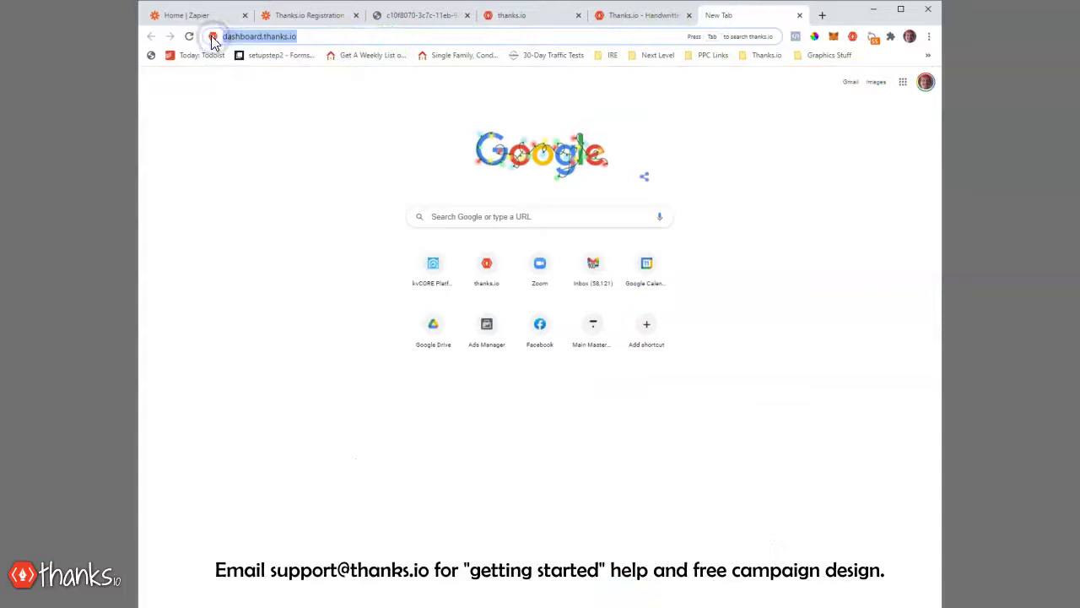
text(https://dashboard.thanks.io/s/MTk3OTc3ZWE5YS03ZDBlLTRmOWYtYjNhNDM2MTk4)
key(Return)
click(397, 285)
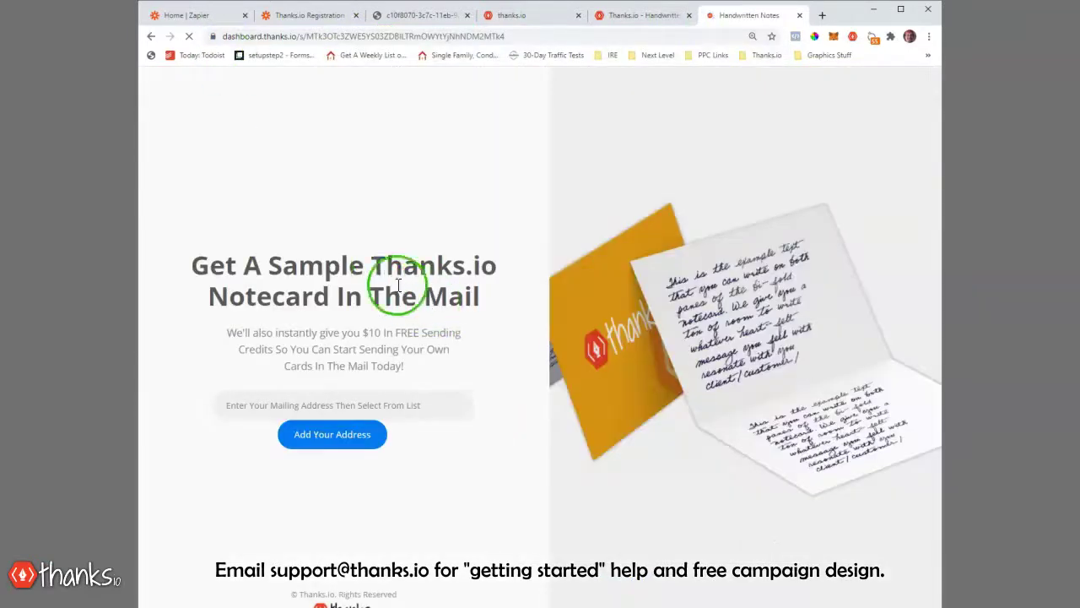
click(564, 256)
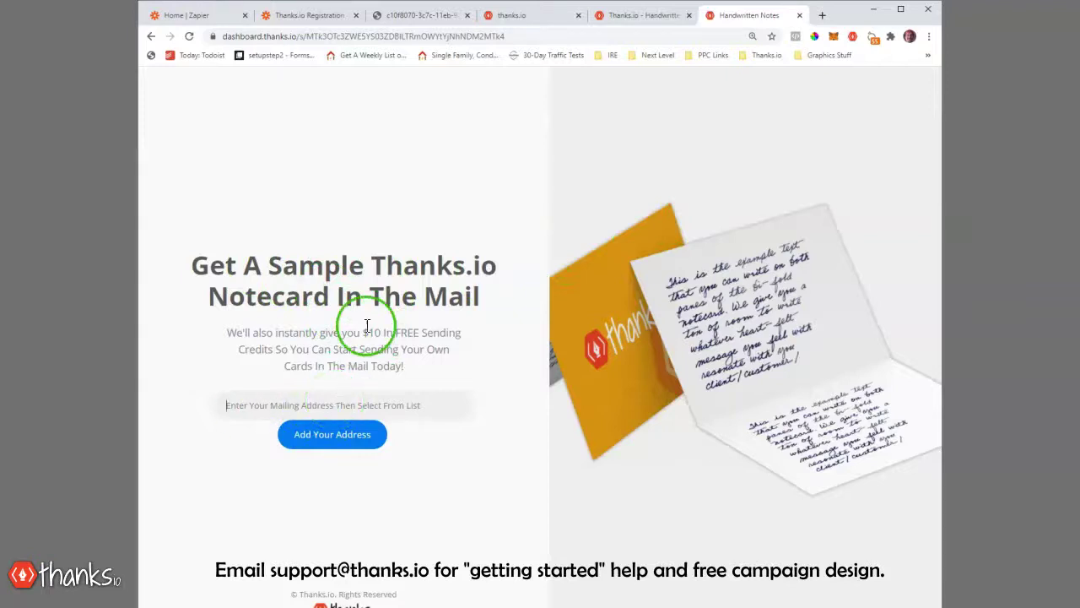
Step: Return to the sample list's details and examine its published landing page settings alongside the collected recipients
click(624, 17)
click(523, 17)
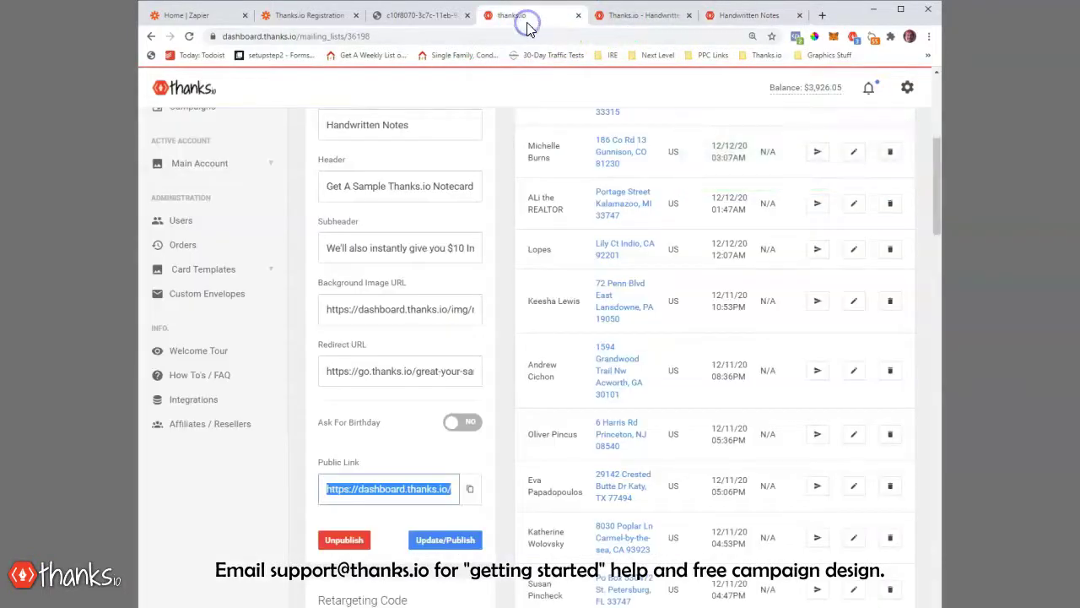
scroll(426, 380, down, 2)
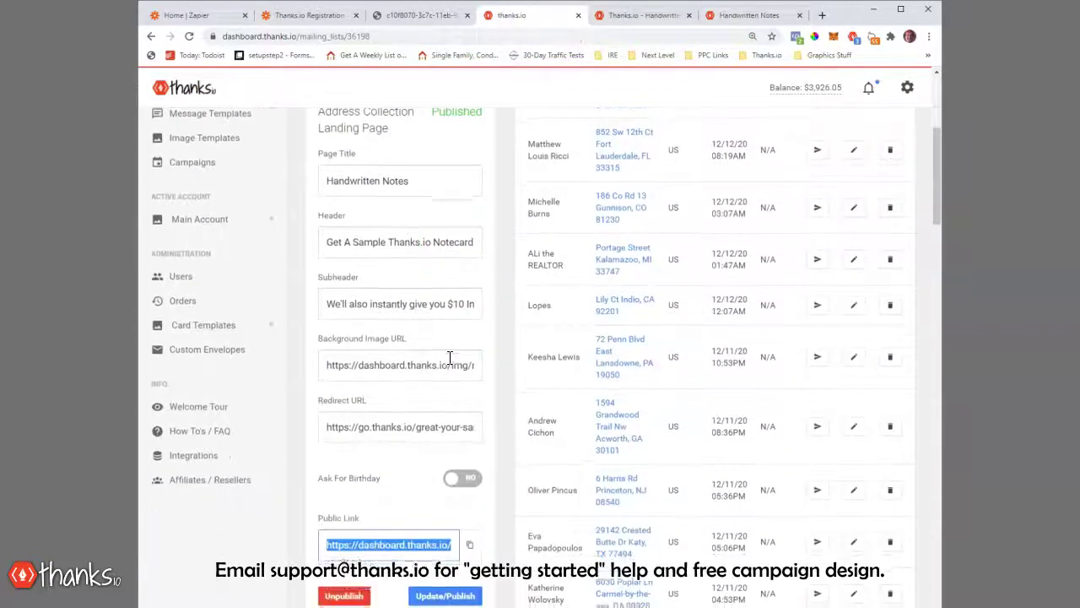
scroll(450, 359, up, 4)
scroll(448, 367, down, 2)
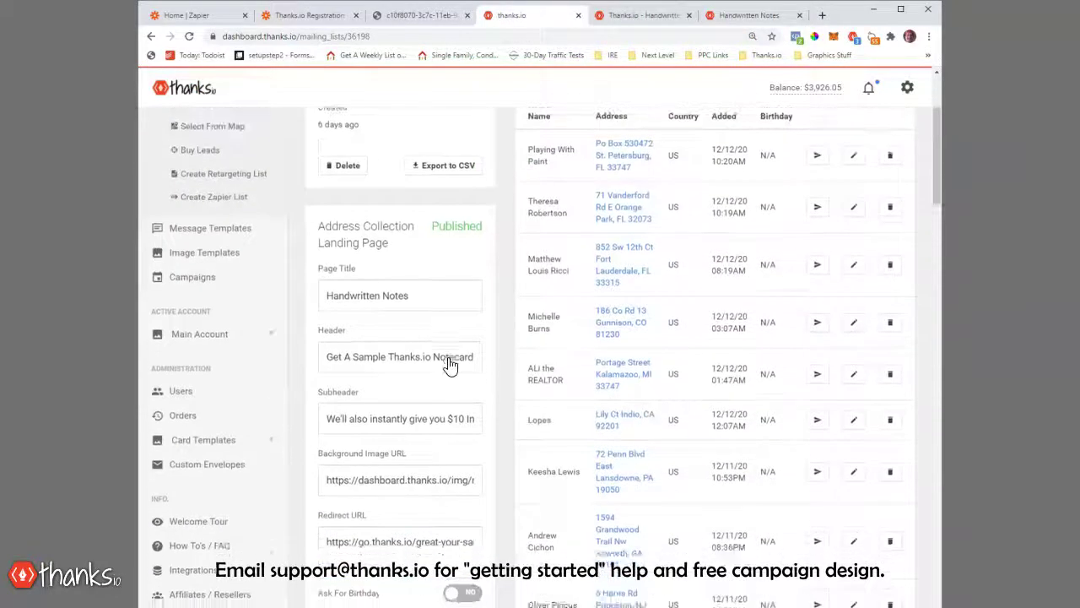
scroll(493, 342, up, 3)
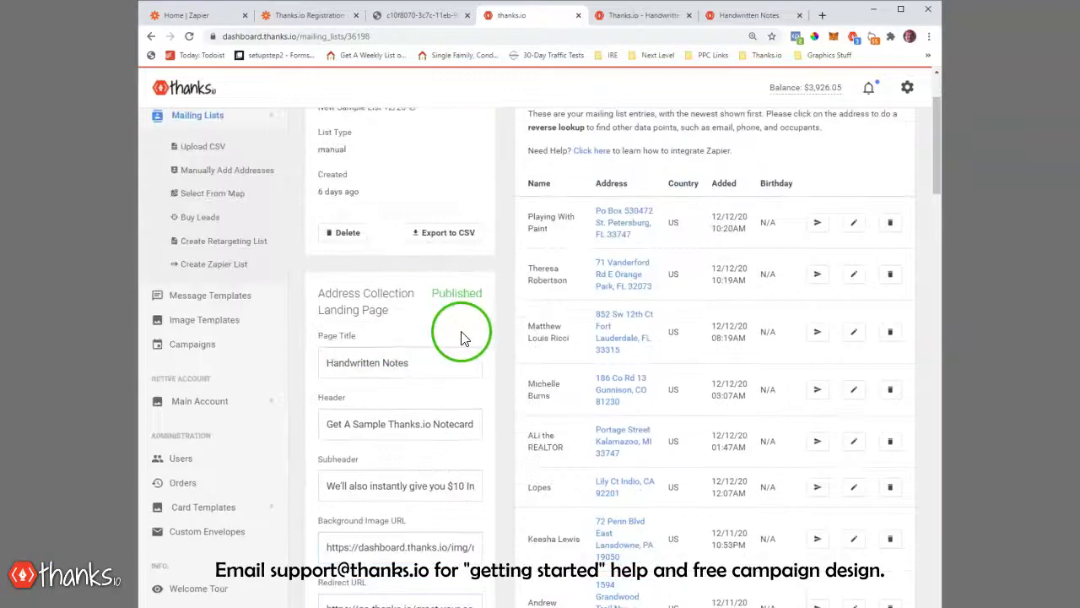
scroll(486, 393, down, 2)
scroll(380, 390, down, 2)
scroll(405, 396, up, 3)
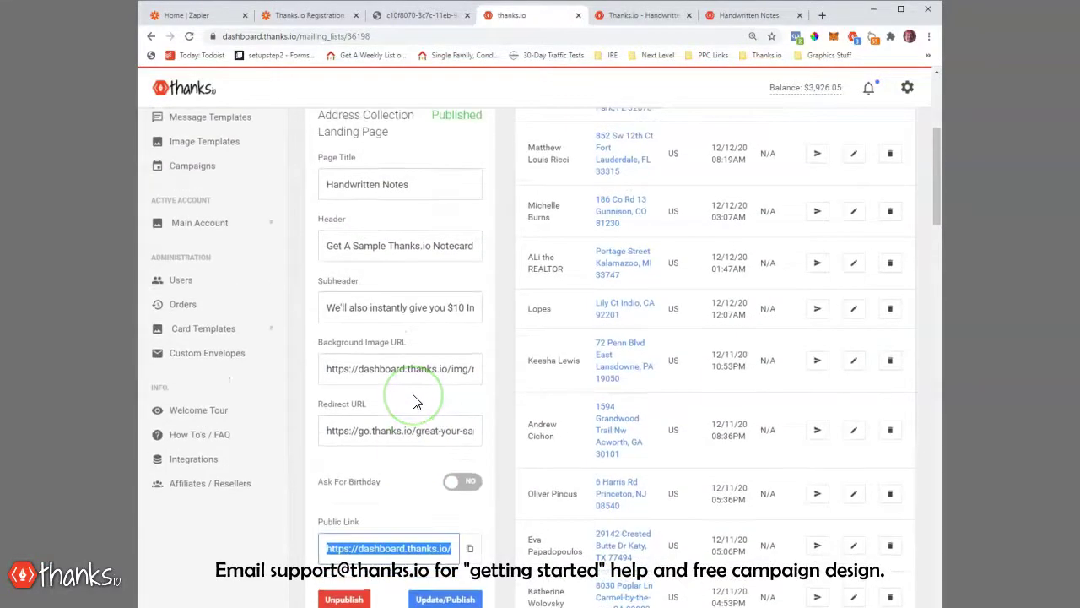
scroll(413, 402, up, 1)
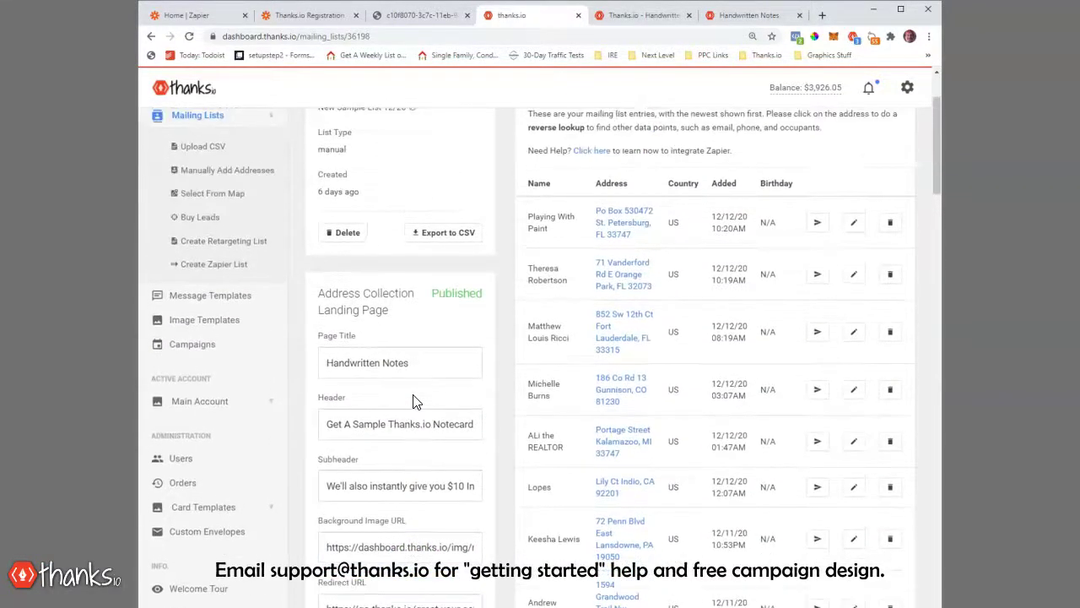
scroll(413, 400, up, 1)
click(408, 341)
scroll(407, 346, down, 4)
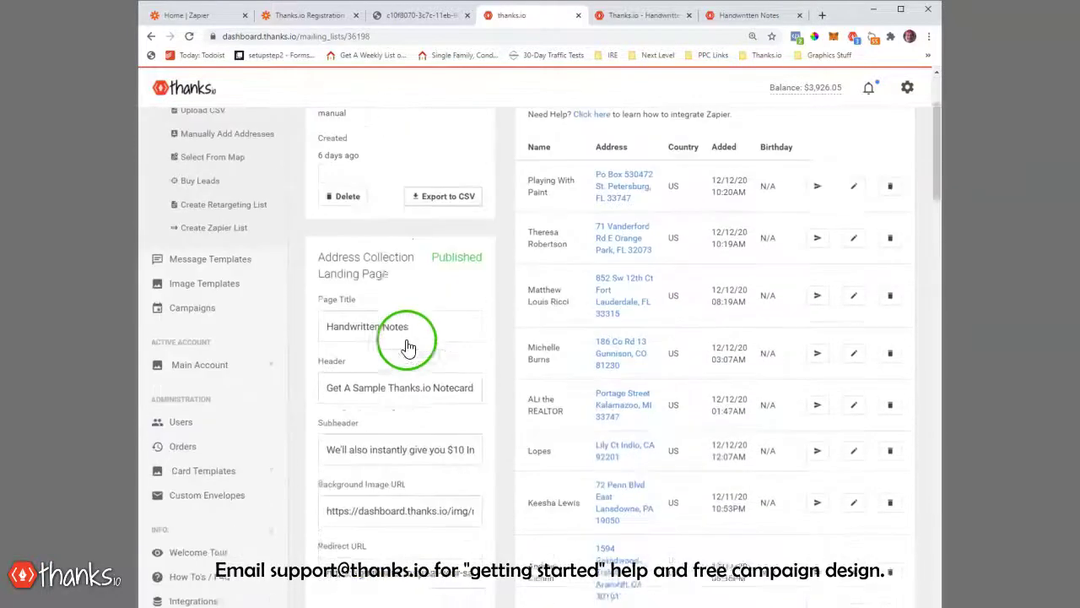
scroll(504, 325, up, 5)
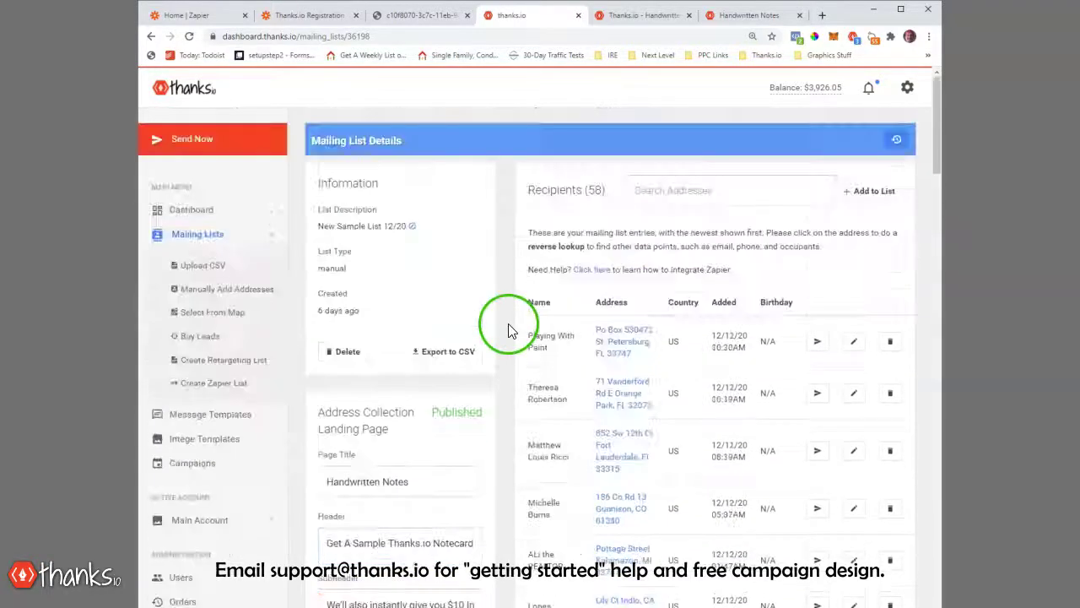
Step: Open the Zapier list option and examine the available integrations and the ready-made Zaps
click(228, 382)
scroll(270, 397, down, 3)
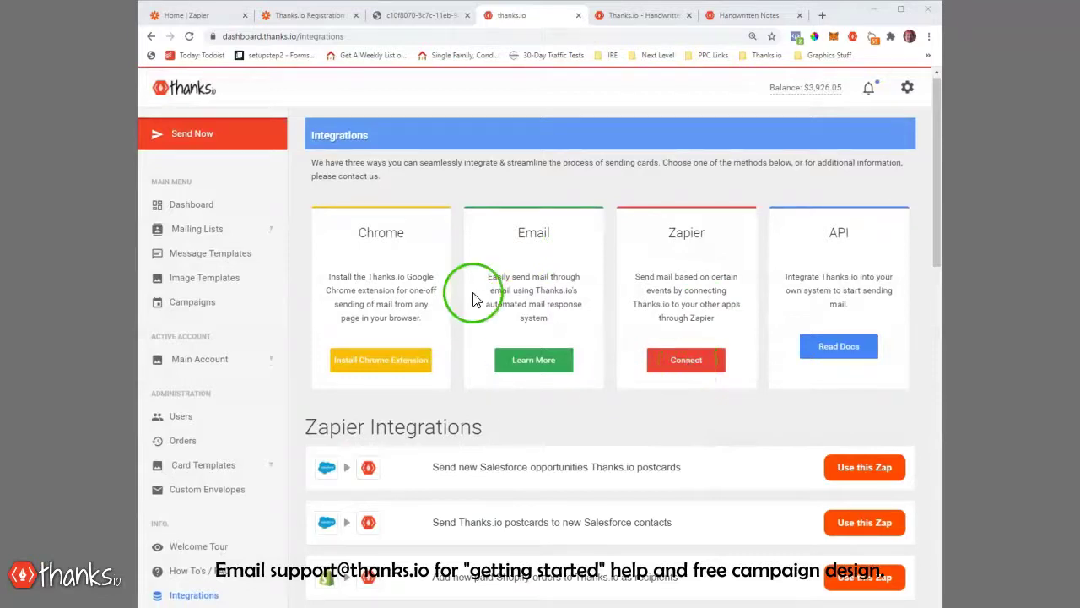
scroll(473, 297, down, 9)
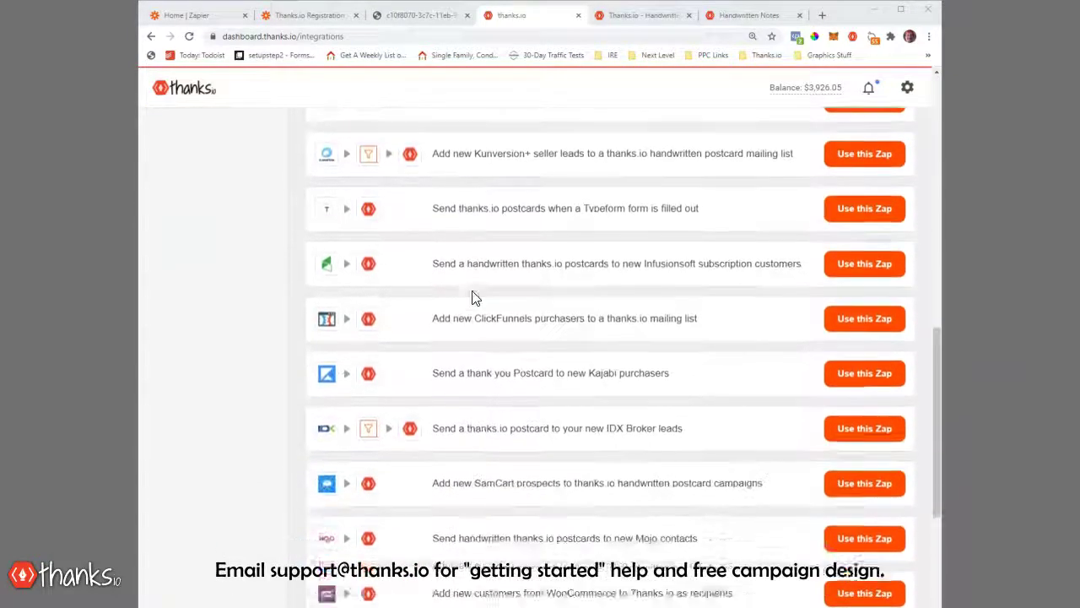
scroll(472, 297, down, 4)
scroll(473, 297, up, 13)
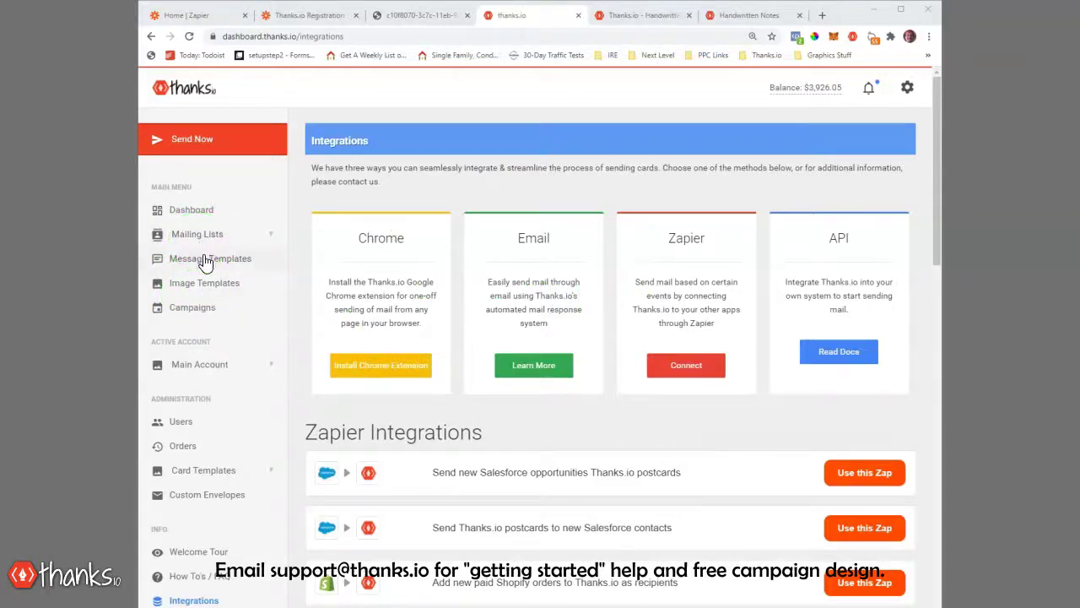
Step: Open the Campaigns page and examine the Quick Send options and the scheduled campaigns
click(195, 309)
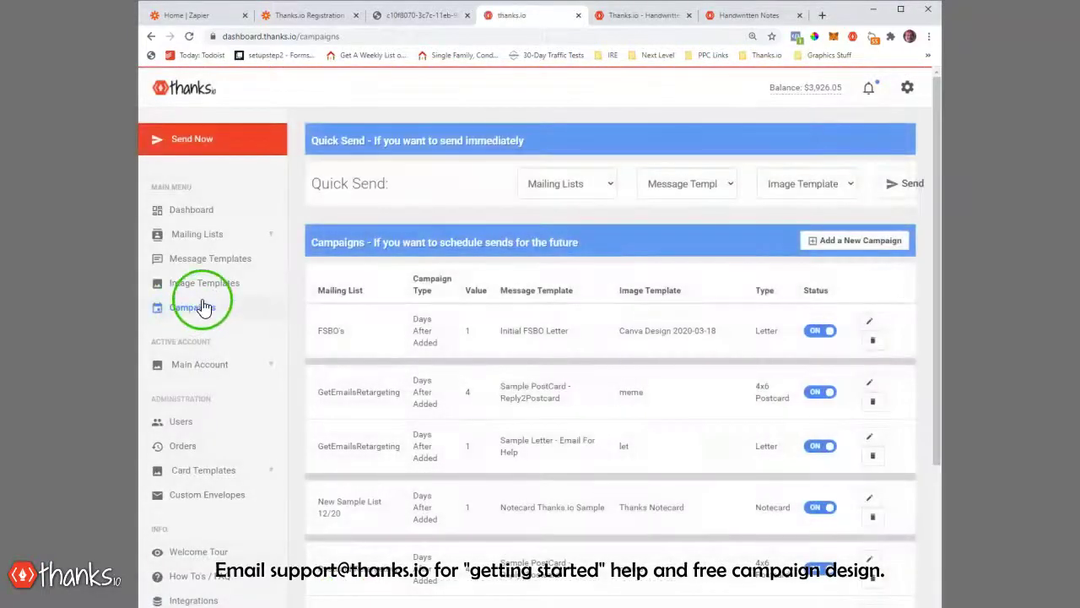
scroll(590, 301, down, 2)
scroll(596, 304, up, 2)
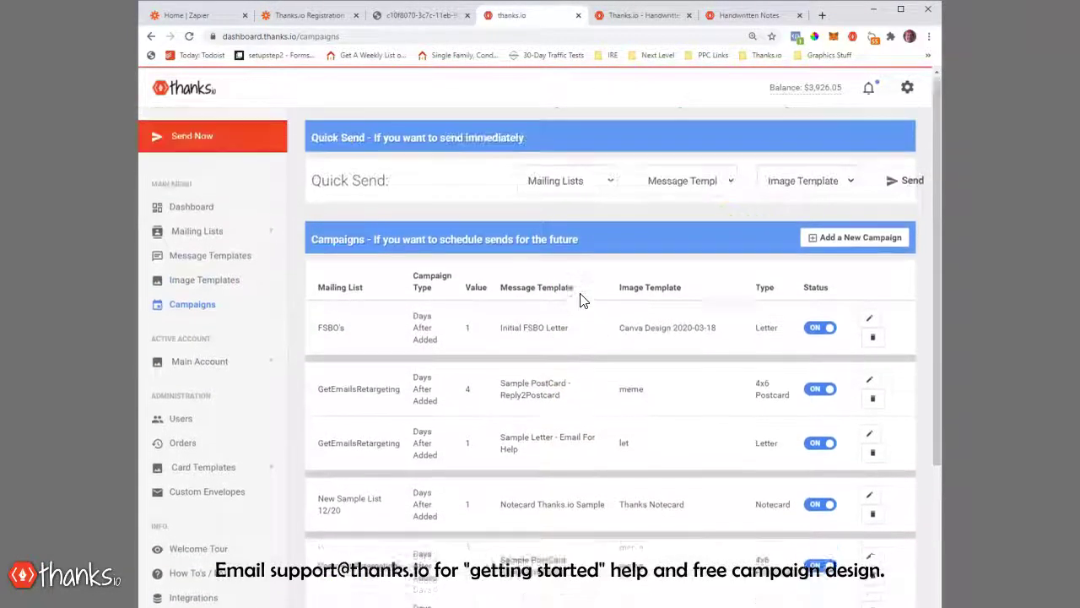
scroll(116, 295, down, 2)
scroll(115, 295, up, 2)
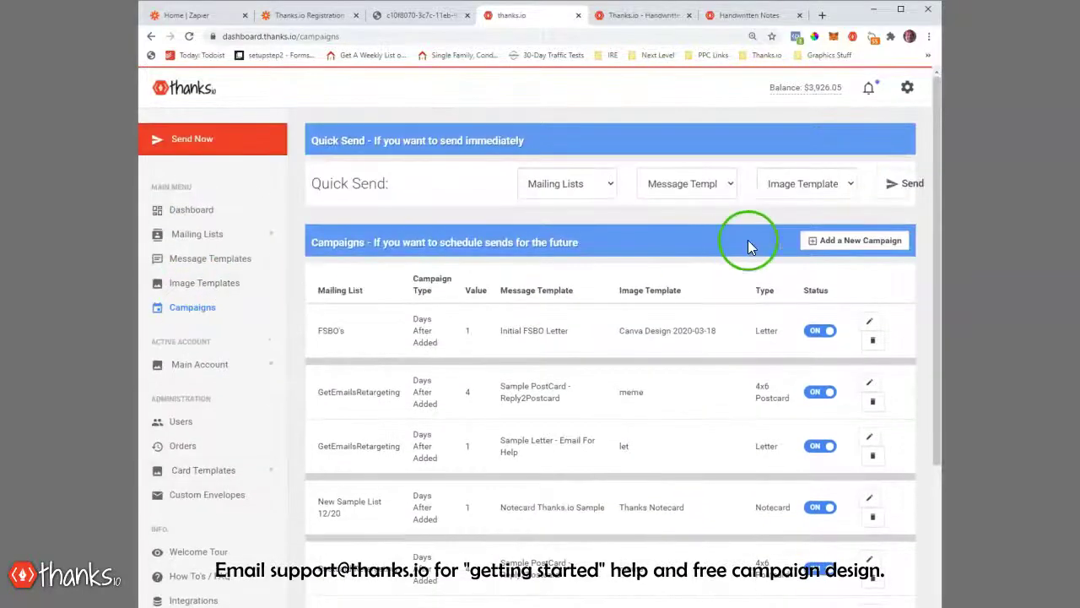
Step: Start a new campaign for New Patient Mailing List with the Thanks.io Sample Request message and Thanks Initial Thank You image
click(819, 250)
click(369, 168)
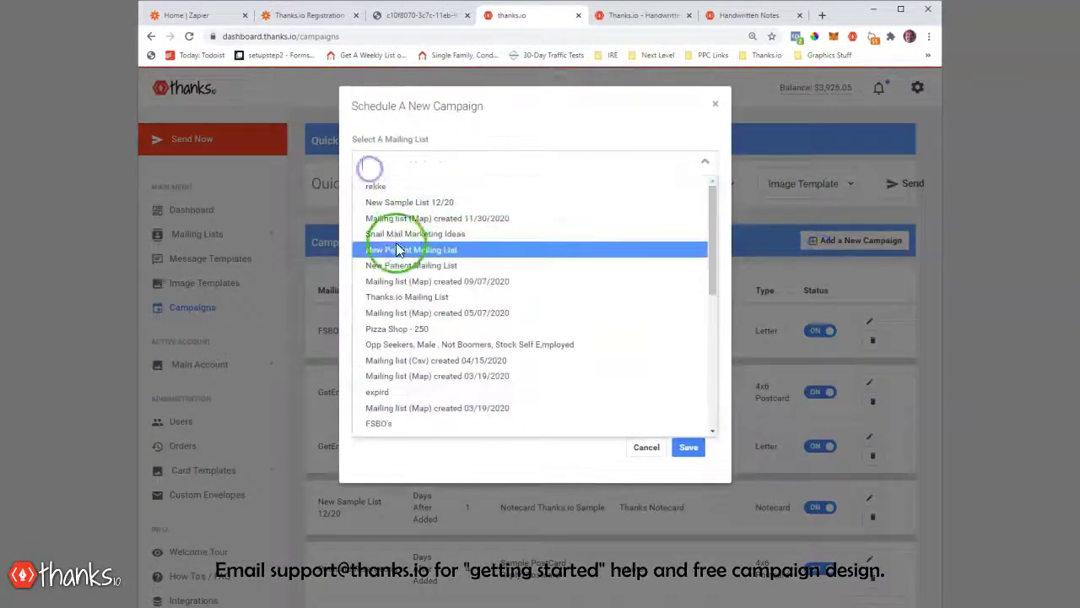
click(394, 248)
click(400, 212)
click(420, 291)
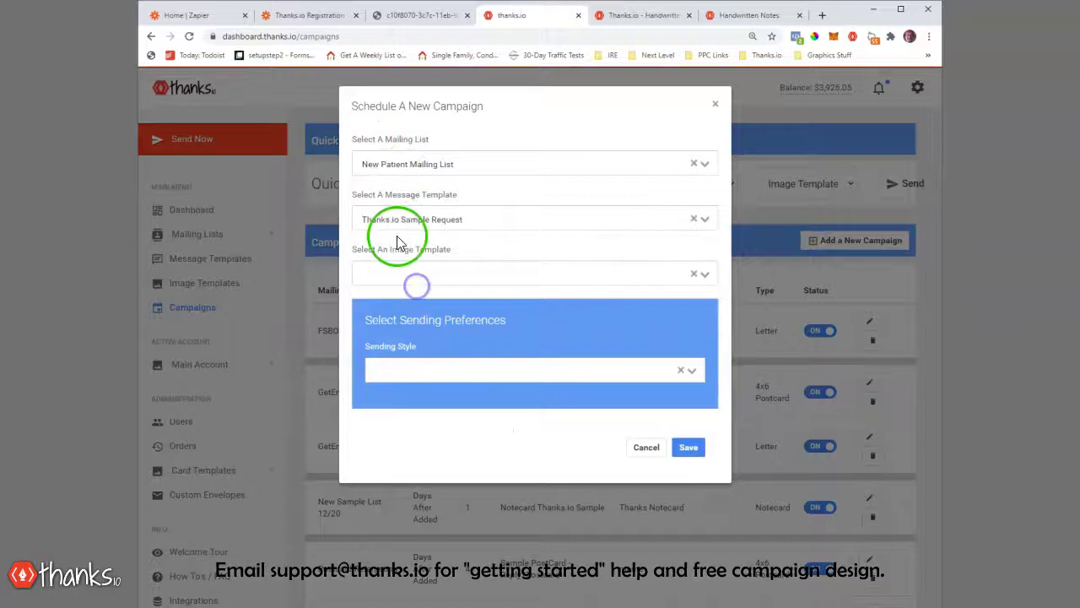
click(405, 278)
click(422, 366)
Step: Set the campaign's sending style to Days After Added with 3 days, and close the form without saving
click(437, 425)
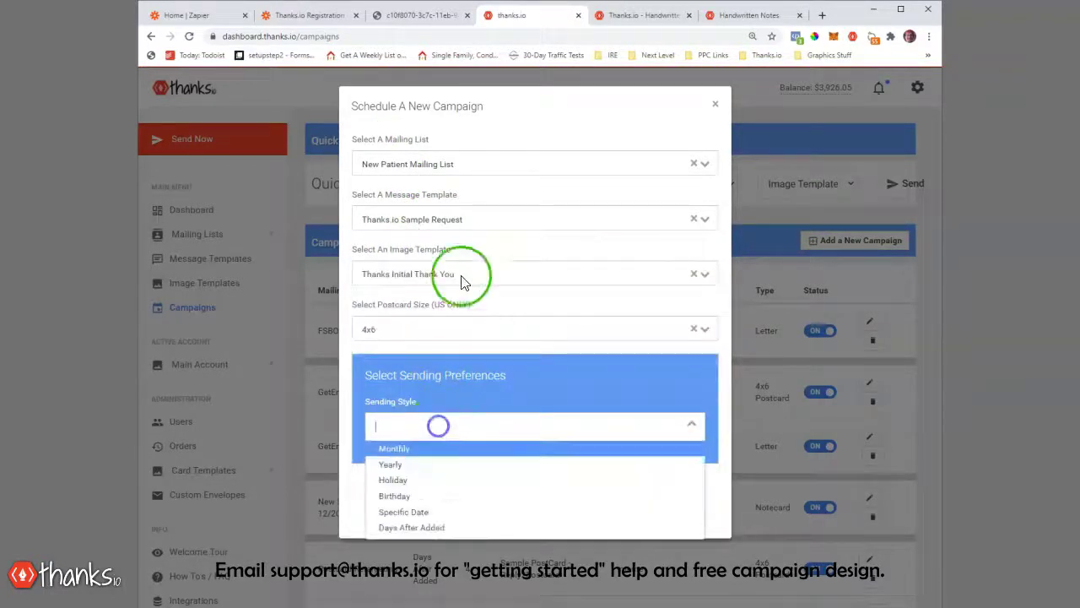
click(422, 527)
click(406, 481)
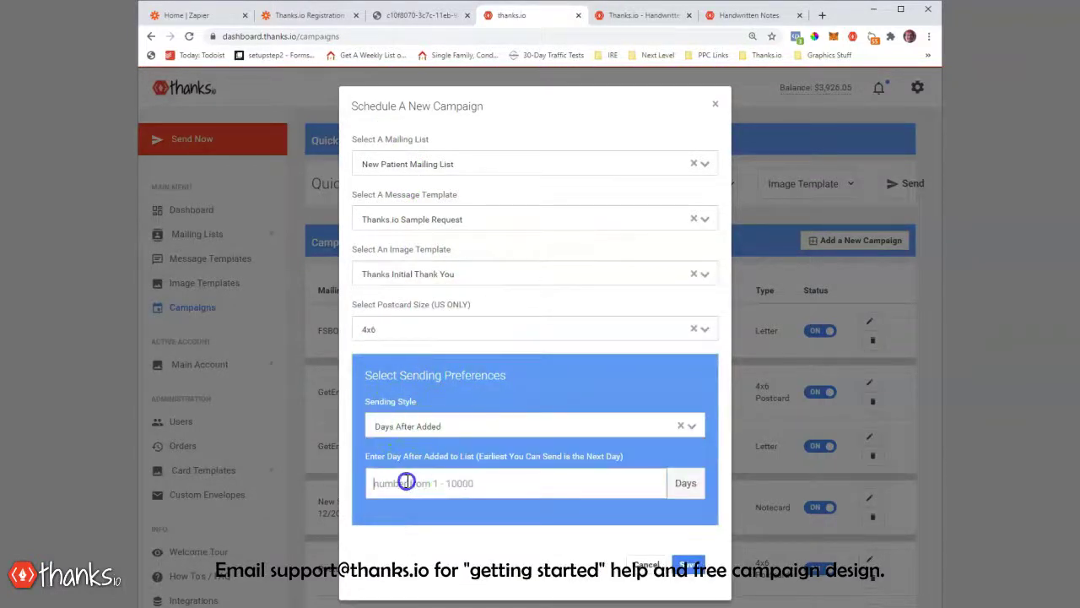
text(3)
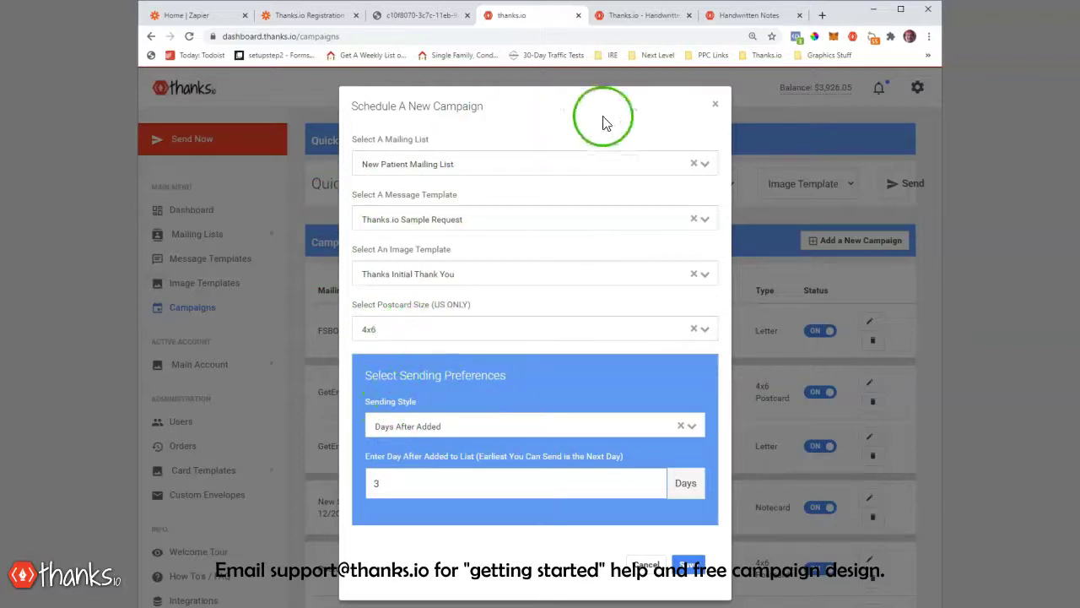
click(715, 103)
Step: Review the mailing lists, timing and templates of the existing scheduled campaigns
scroll(356, 294, down, 2)
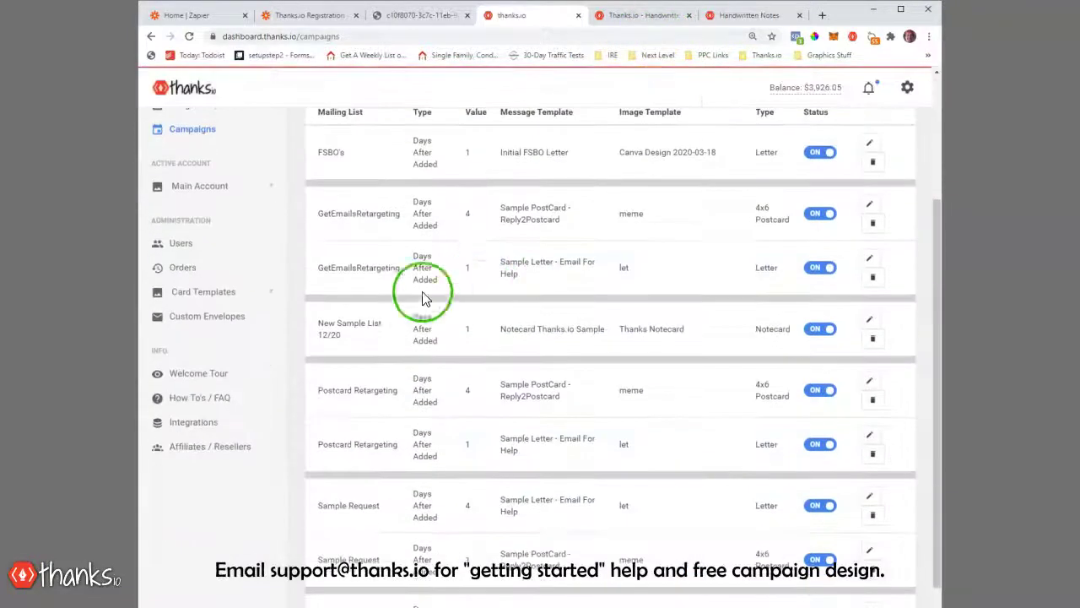
scroll(283, 304, up, 1)
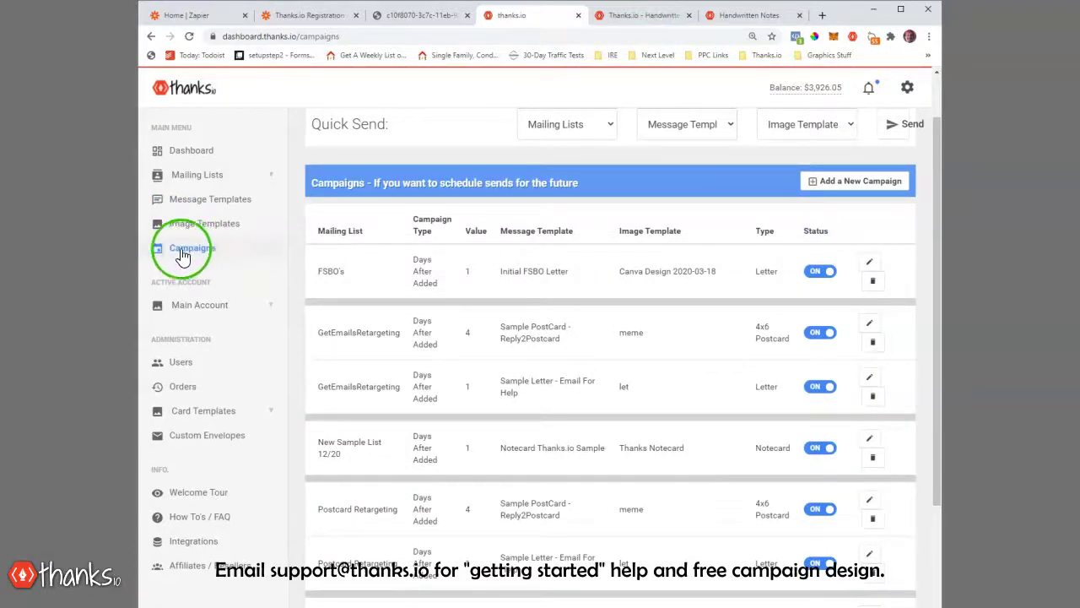
scroll(535, 234, up, 2)
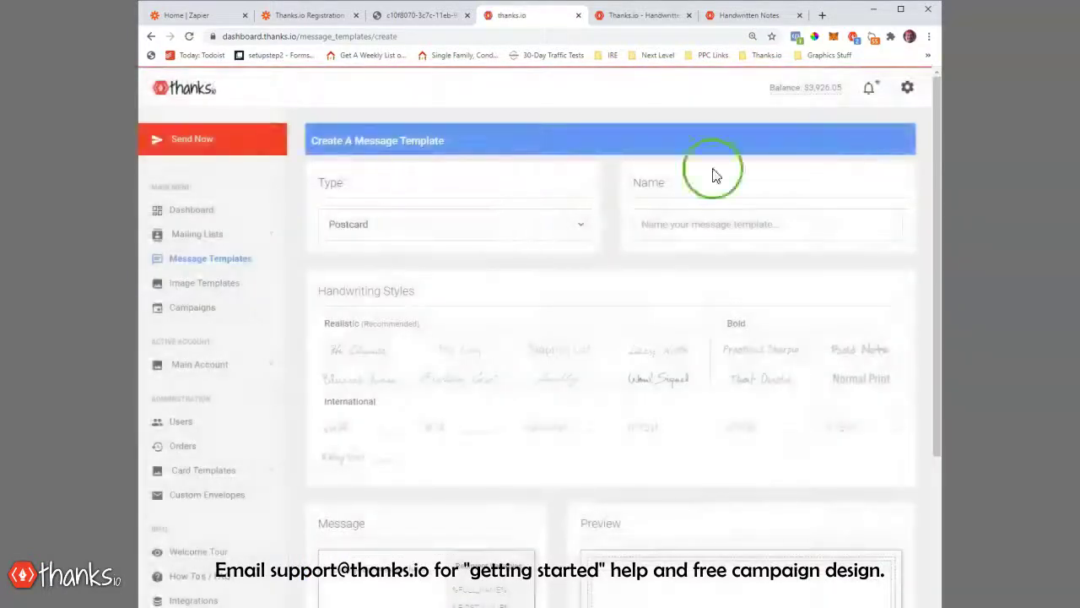
Step: Set up a new message template with the Foxy Lazy handwriting style, the Notecard type and the name "sdfgs"
scroll(713, 174, down, 3)
scroll(535, 251, up, 2)
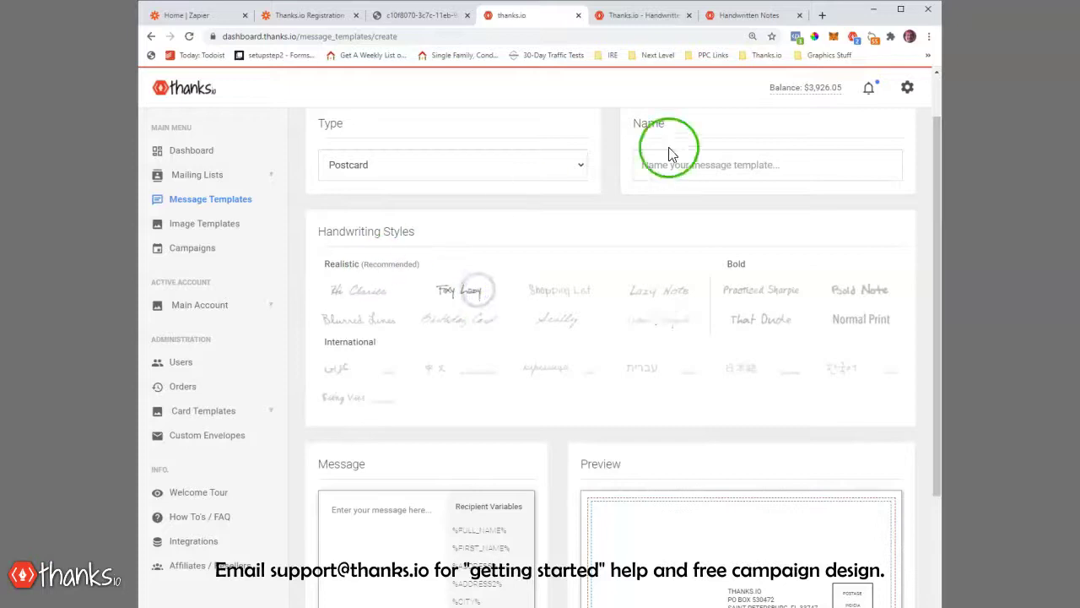
click(414, 166)
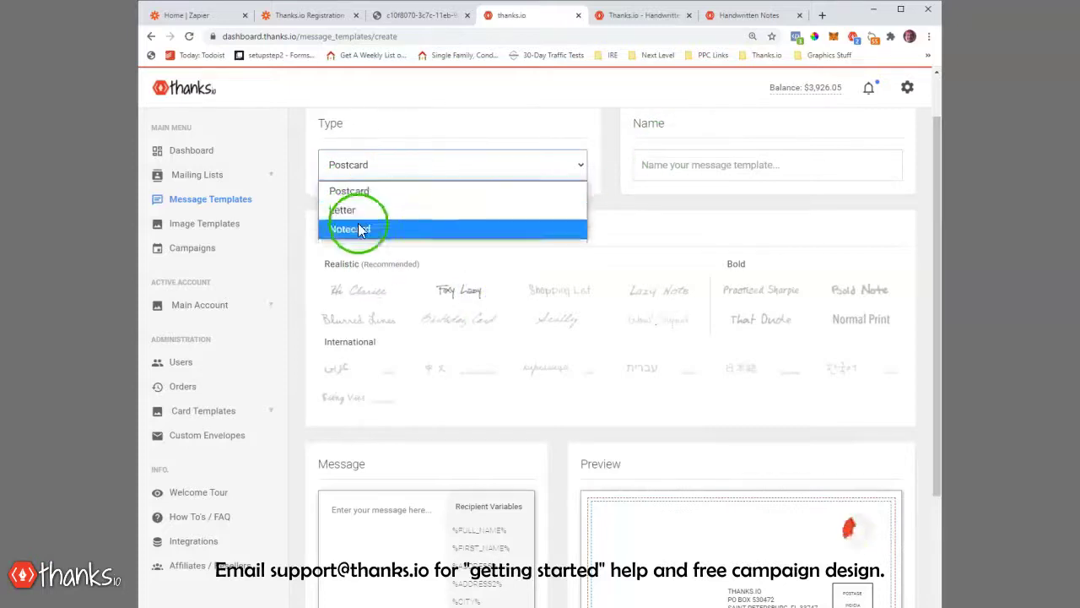
click(397, 228)
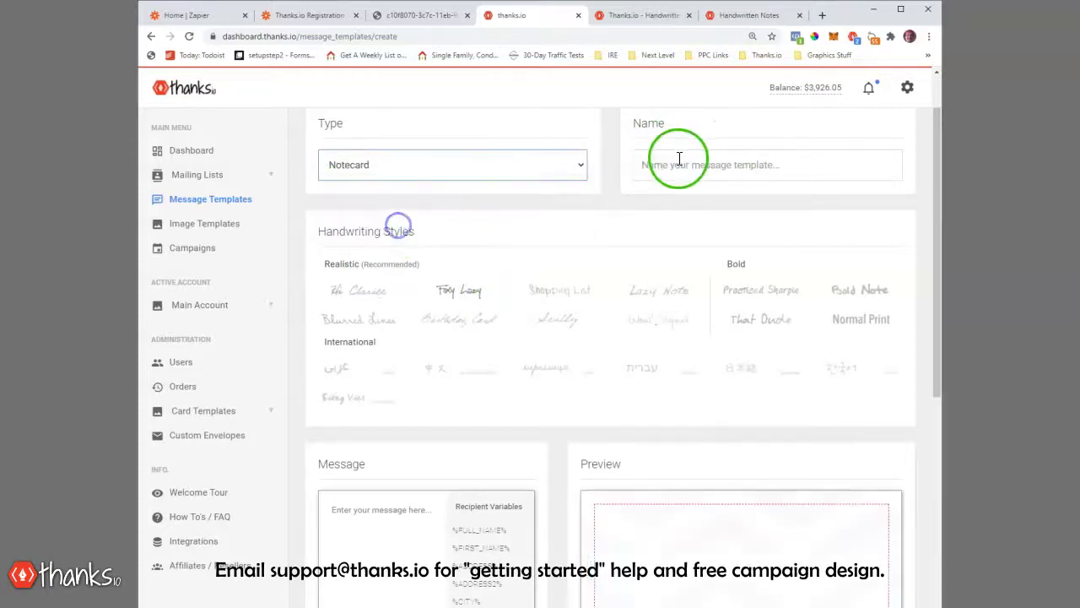
click(689, 166)
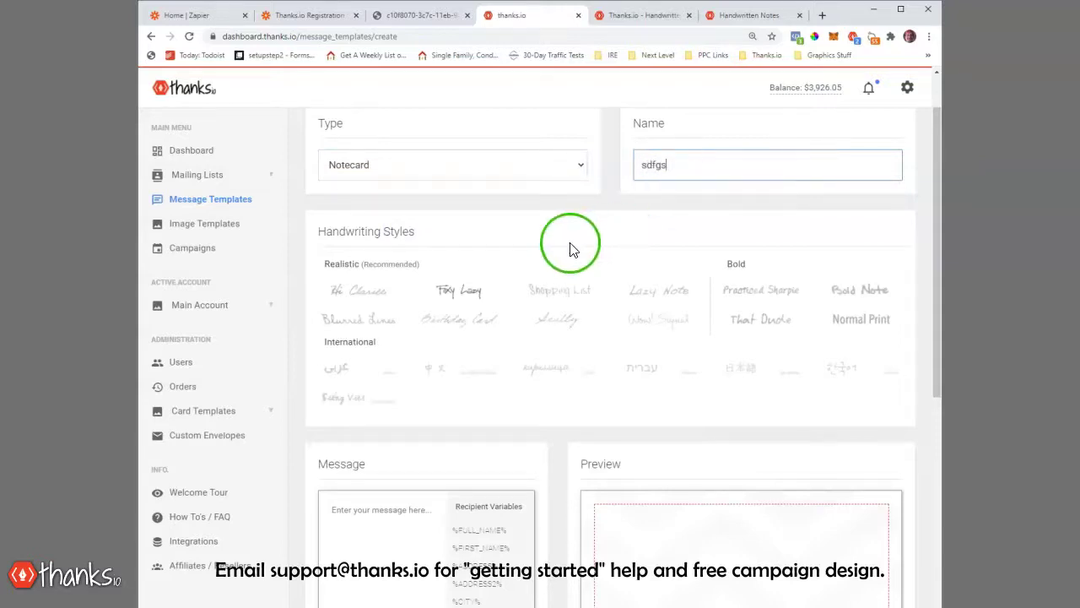
Step: Examine the template's message area, its recipient variables for personalization and the notecard preview
scroll(379, 458, down, 2)
scroll(470, 386, down, 1)
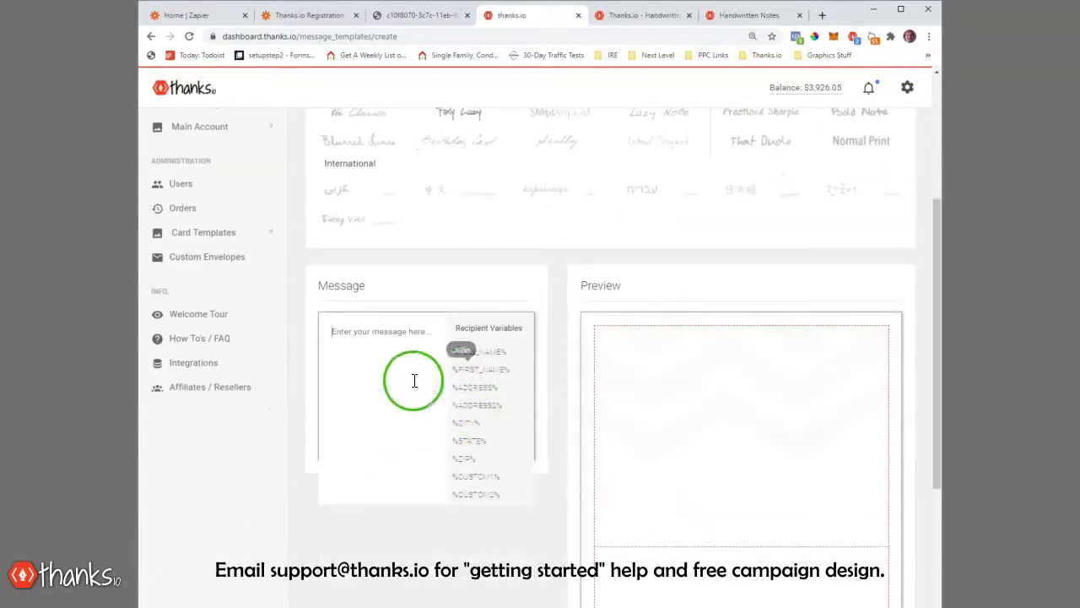
drag(429, 301, 453, 481)
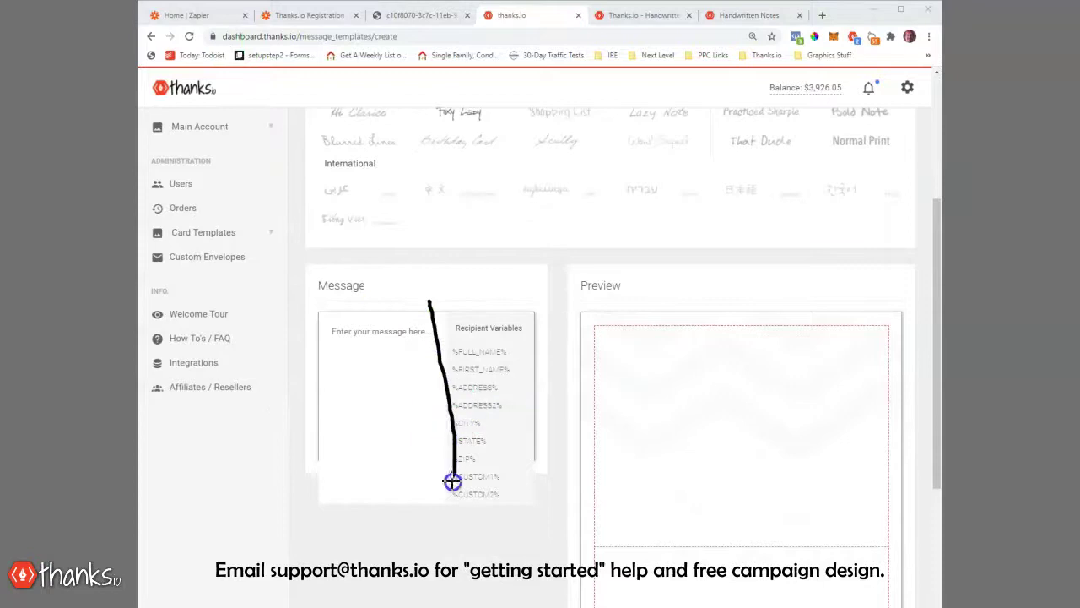
drag(528, 494, 458, 319)
key(Escape)
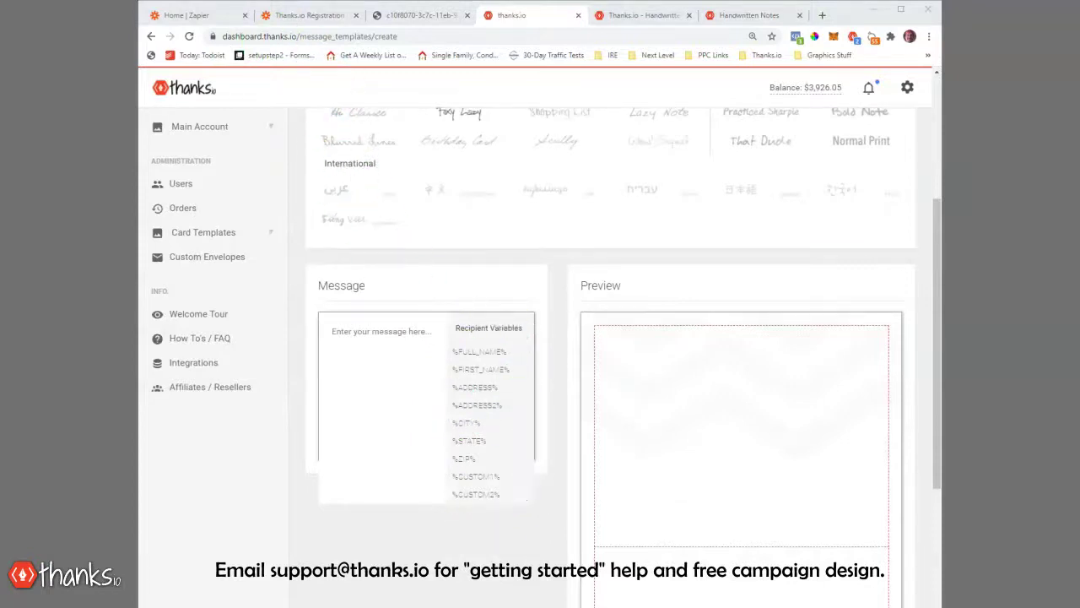
scroll(523, 417, down, 2)
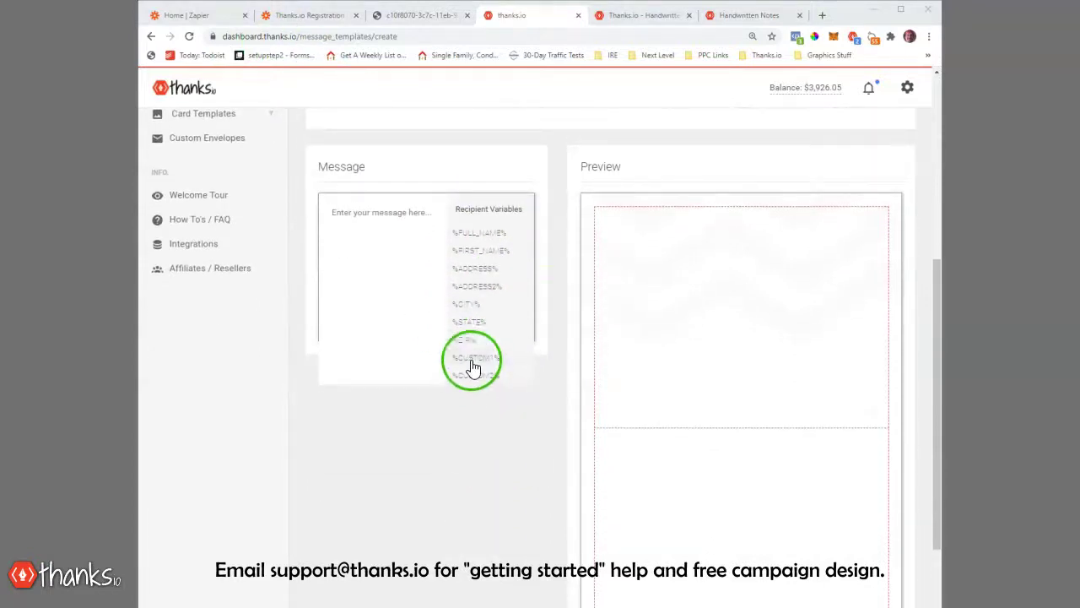
Step: Write the message "Hi %FIRST_NAME%, Wazzup." with the first name variable and check it in the notecard preview
click(363, 227)
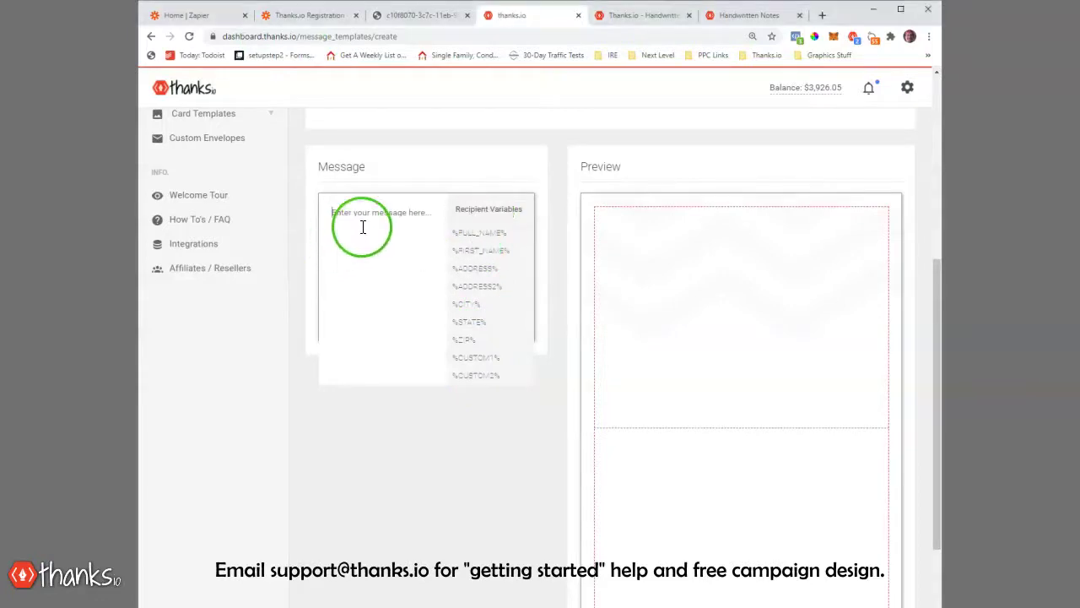
click(460, 250)
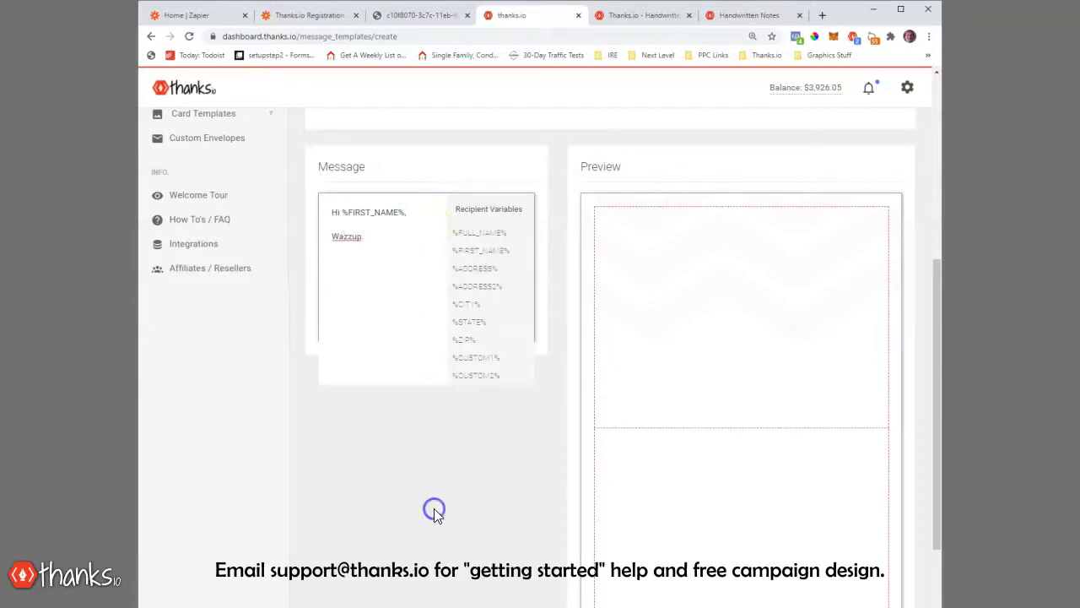
scroll(549, 212, up, 1)
scroll(599, 200, down, 3)
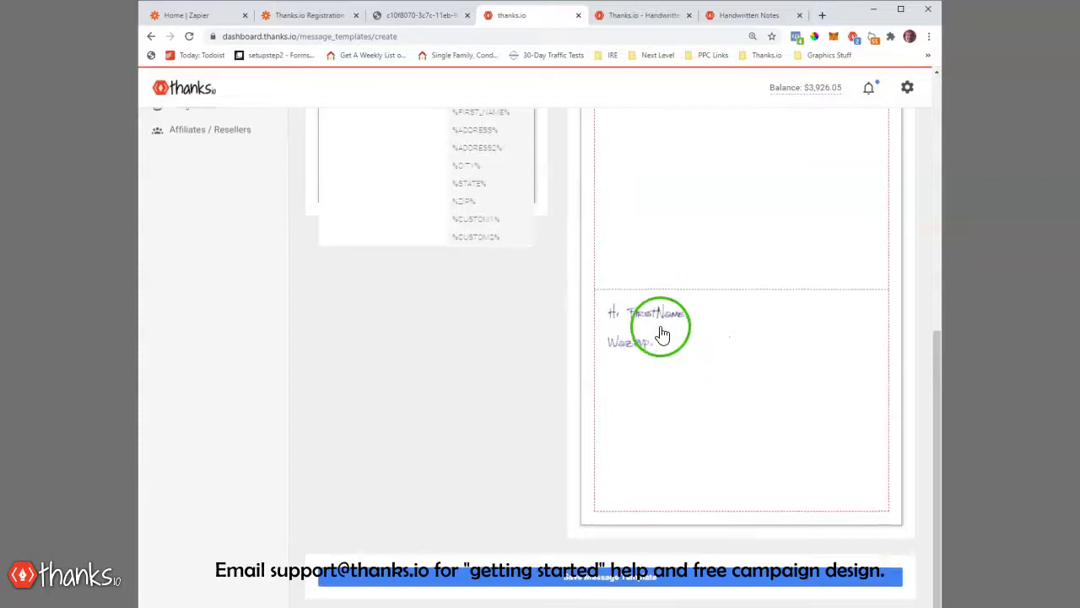
scroll(426, 244, up, 3)
scroll(695, 344, down, 2)
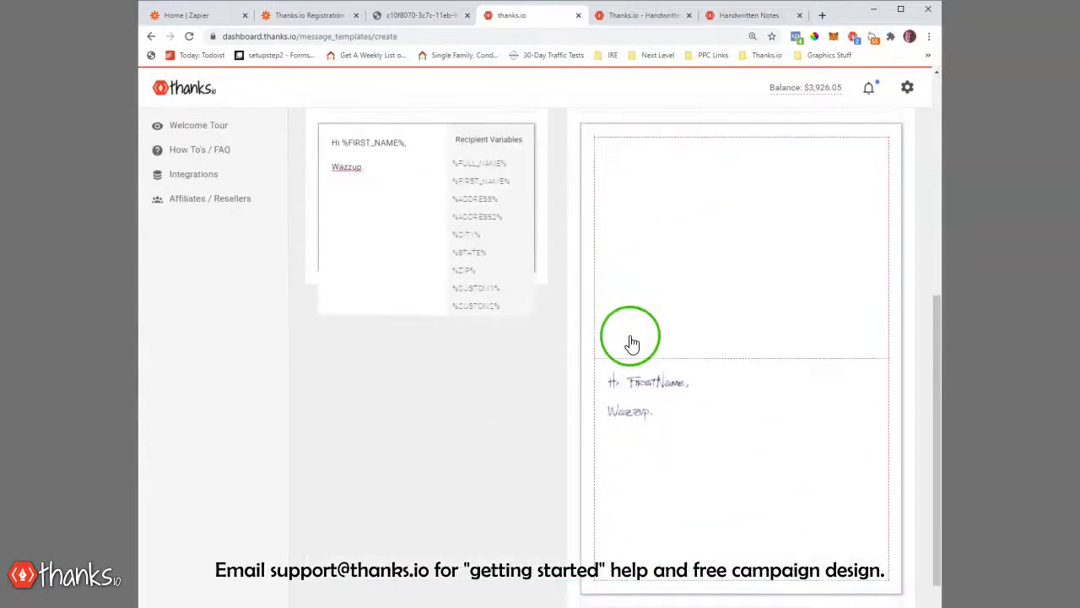
Step: Switch the message template's handwriting style to Birthday Card and check the message in the notecard preview
scroll(669, 396, up, 3)
scroll(669, 397, up, 2)
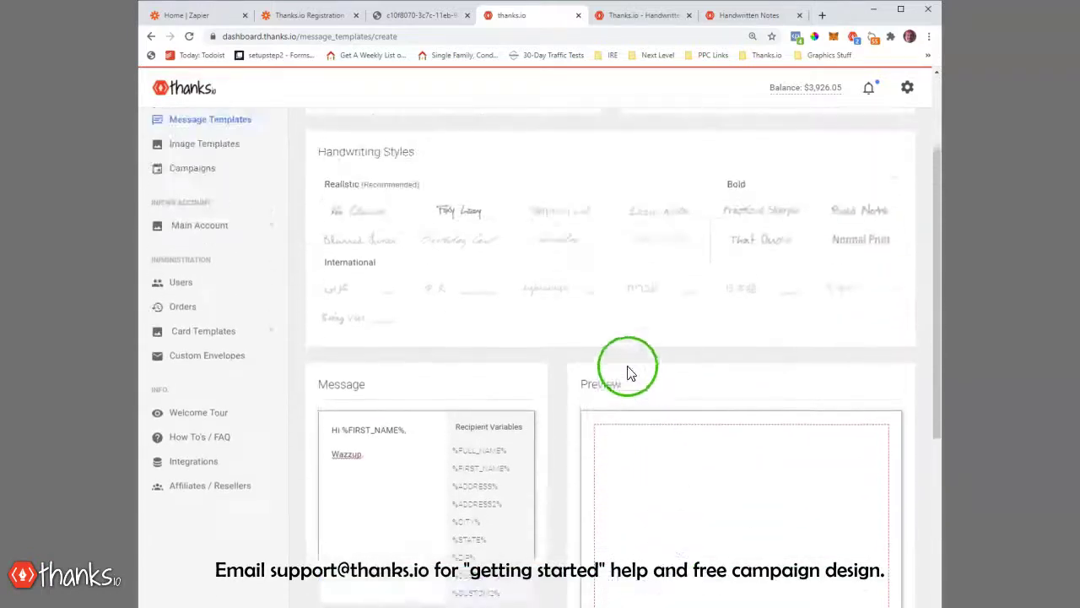
click(441, 239)
scroll(519, 264, down, 1)
scroll(519, 264, down, 1)
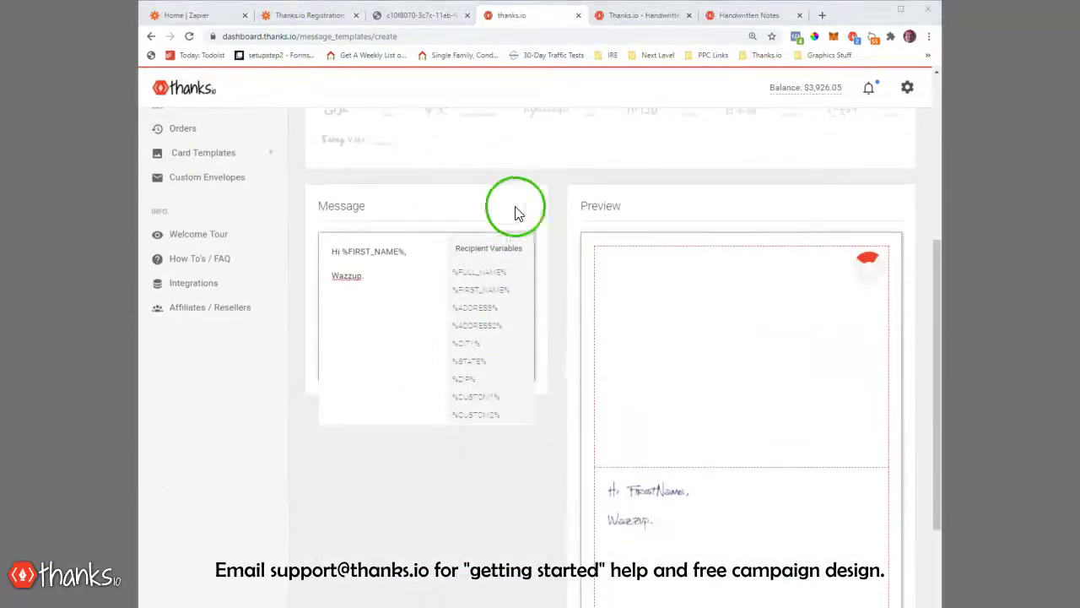
mouse_move(498, 142)
mouse_down()
mouse_move(497, 309)
mouse_move(774, 200)
mouse_move(910, 114)
mouse_up()
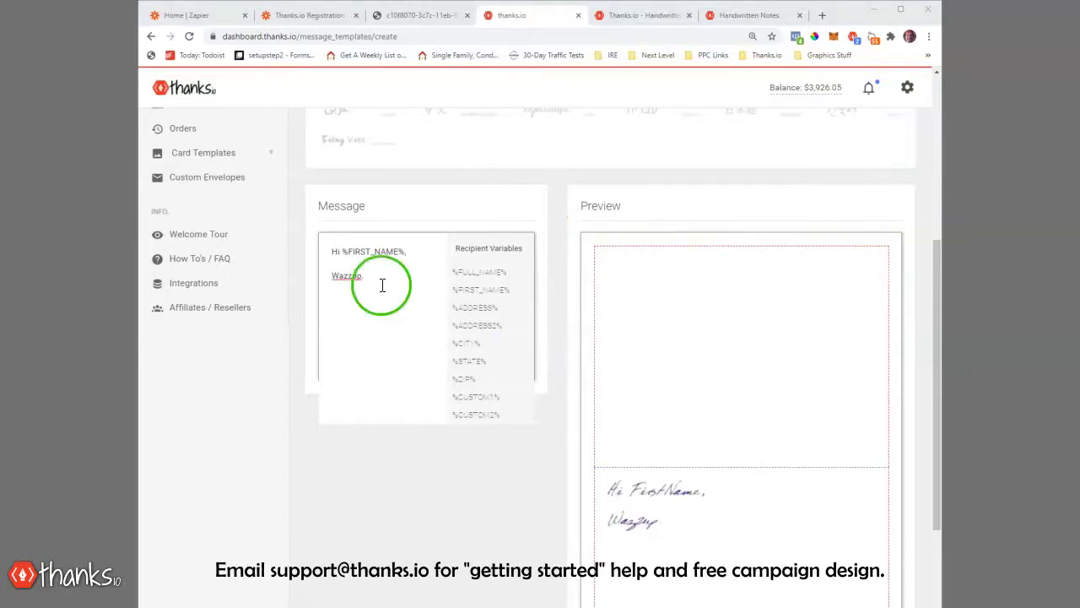
scroll(380, 287, up, 3)
scroll(380, 295, down, 2)
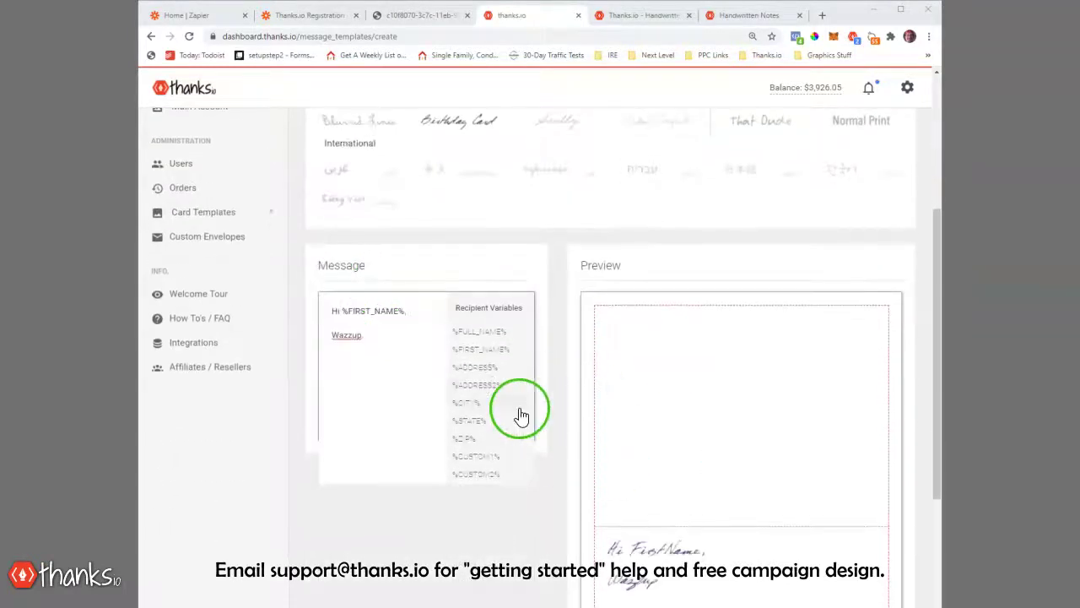
scroll(518, 414, up, 2)
scroll(518, 414, down, 2)
scroll(521, 415, up, 3)
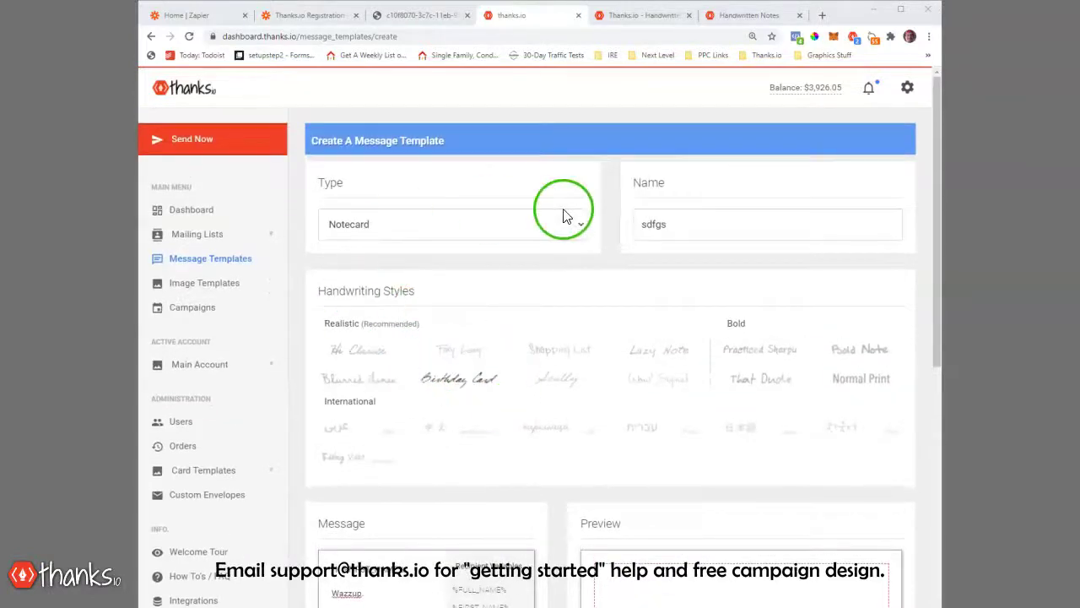
Step: Open the image templates and look through the postcard, letter and notecard designs
click(216, 286)
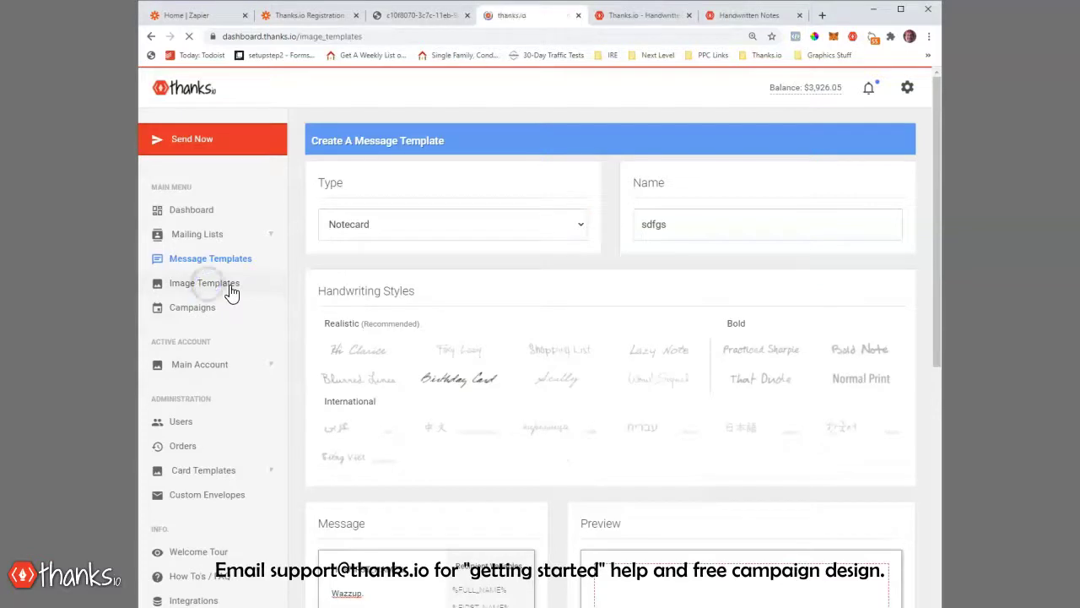
click(524, 257)
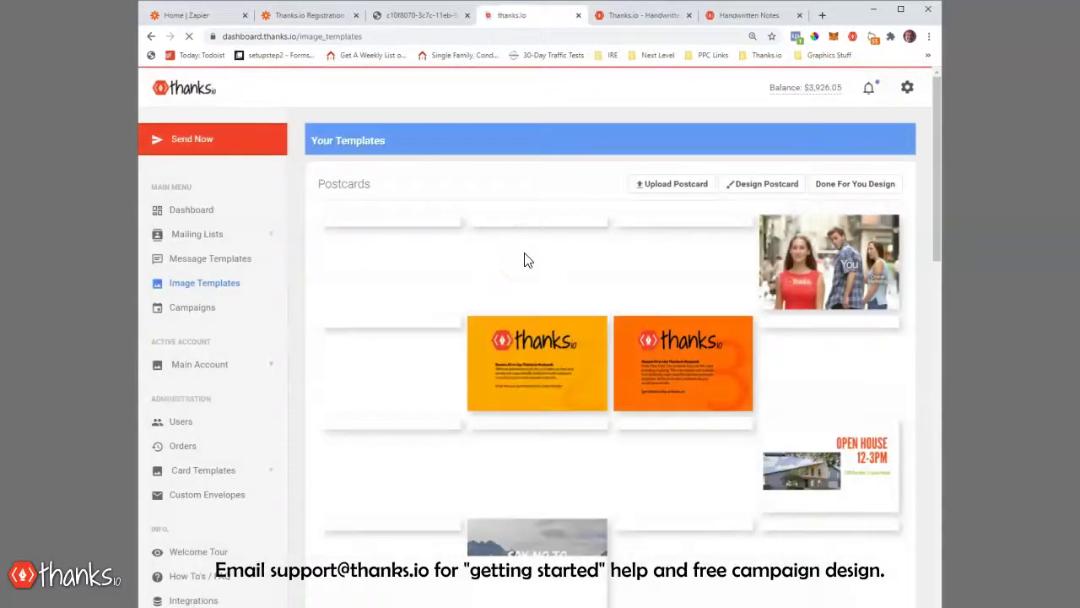
scroll(524, 253, down, 1)
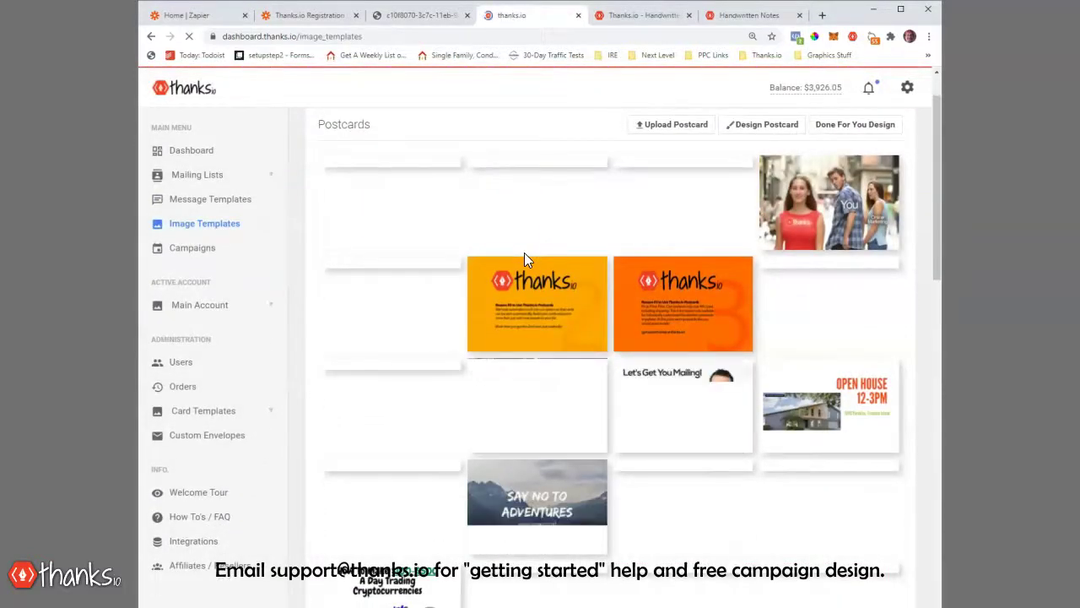
scroll(524, 257, down, 10)
click(497, 280)
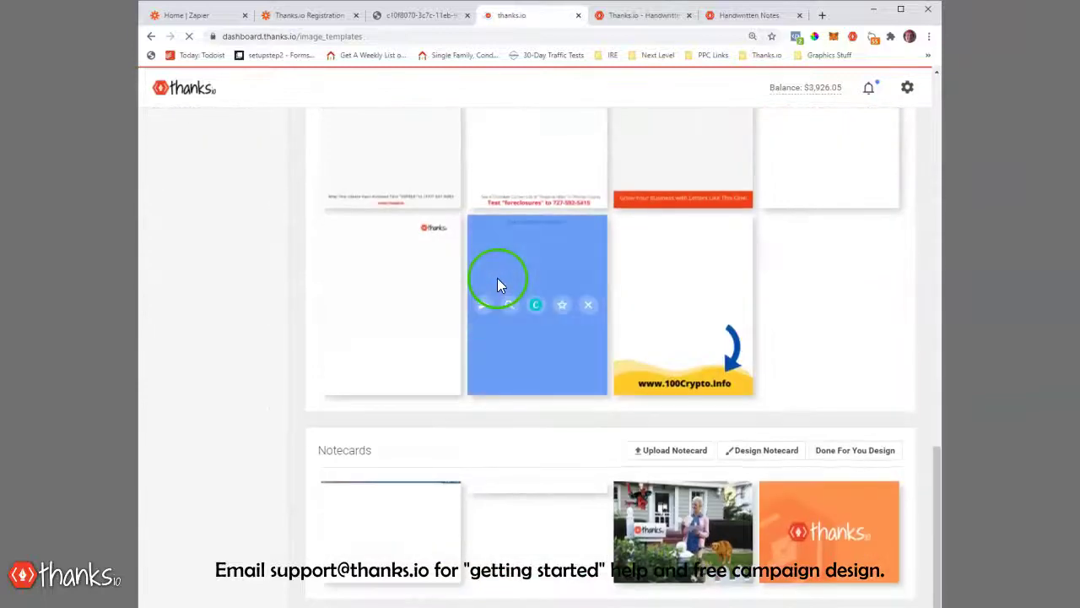
scroll(550, 567, up, 10)
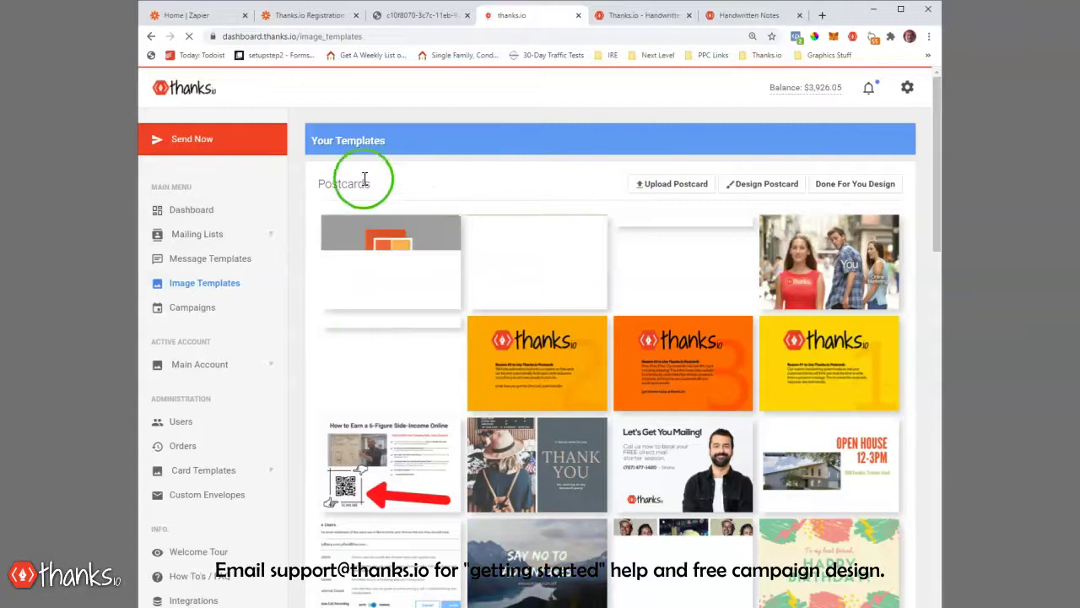
Step: Design a new postcard in Canva from the front page of the Blue Red and Yellow Christmas Party Save The Date template and save it
click(761, 186)
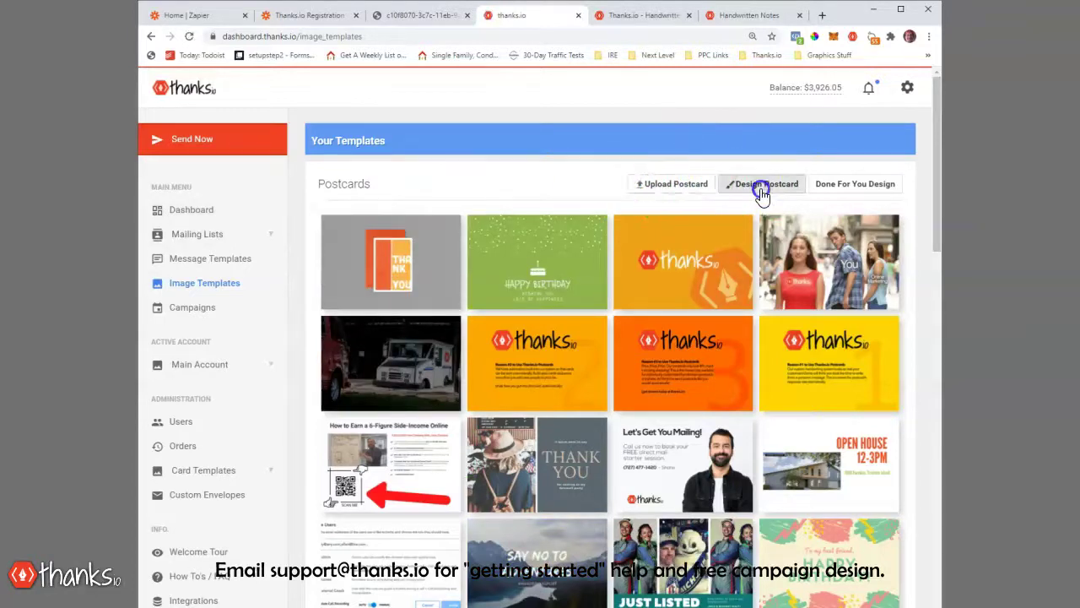
click(538, 287)
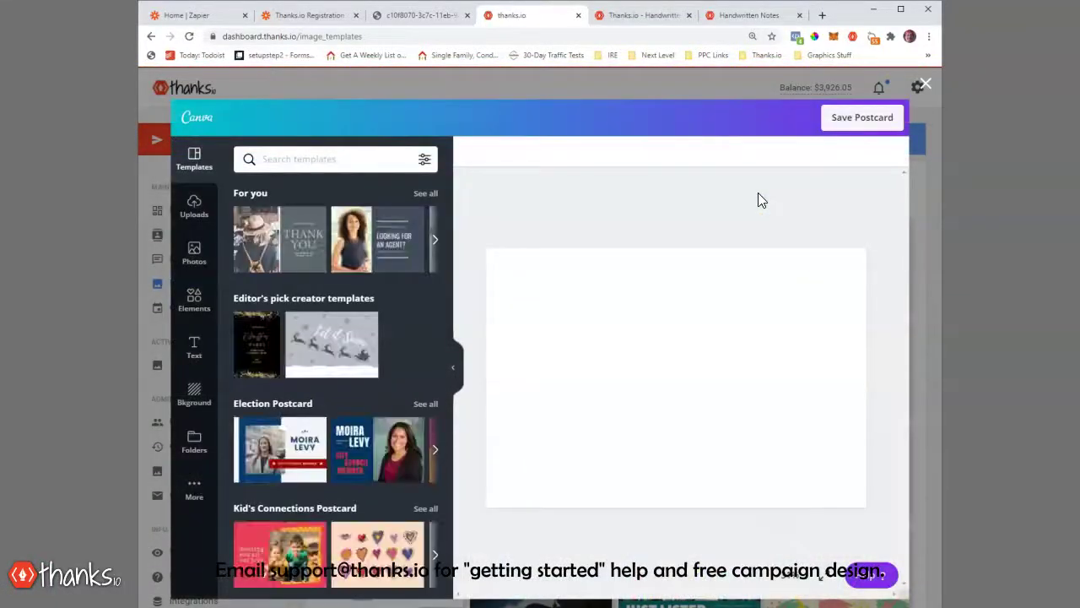
scroll(428, 307, down, 4)
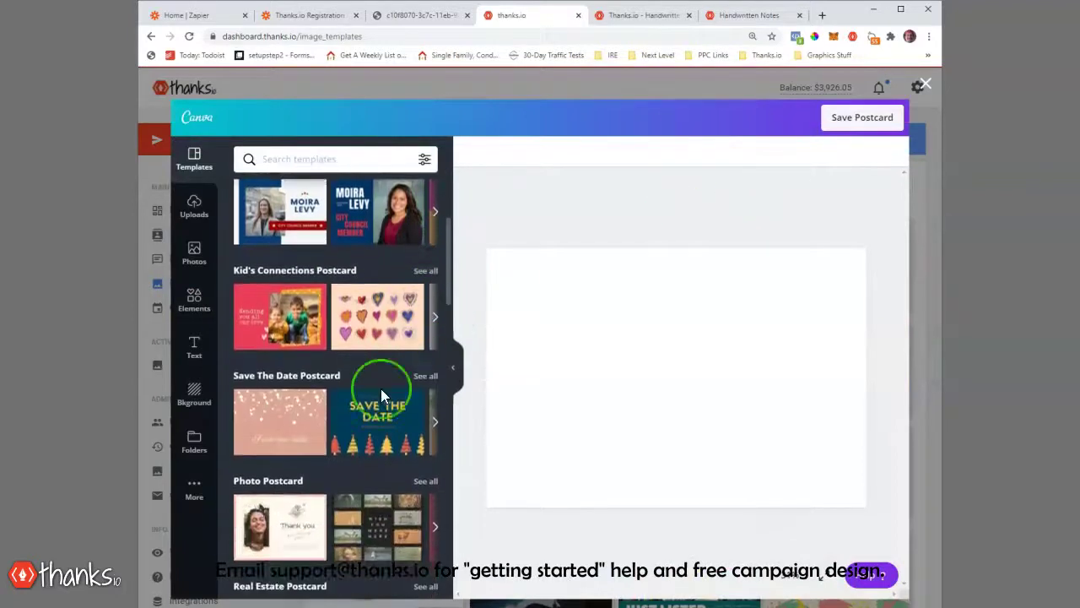
click(378, 392)
click(313, 295)
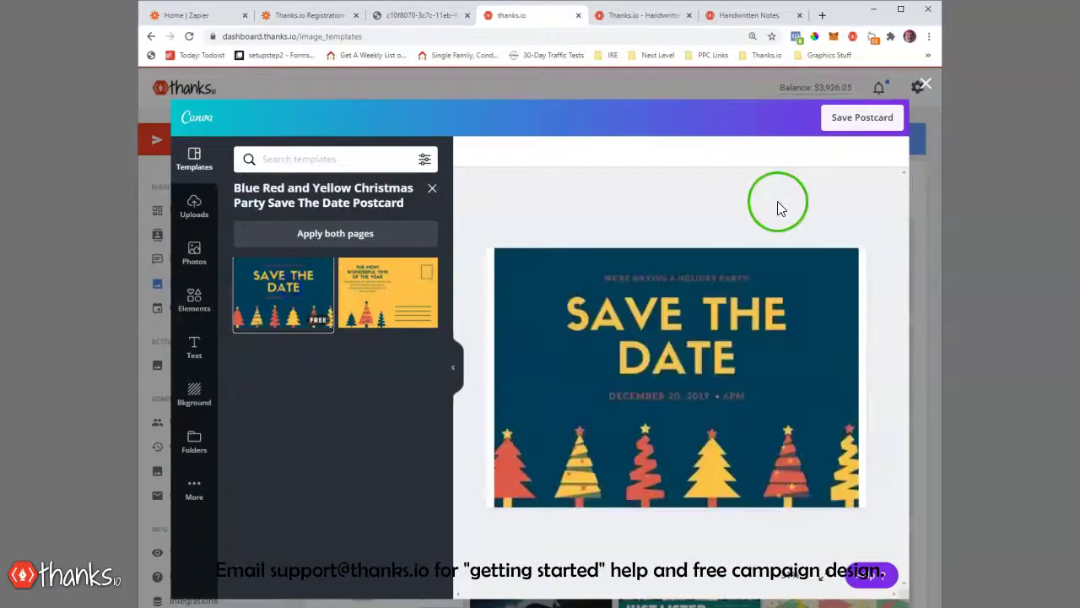
click(859, 118)
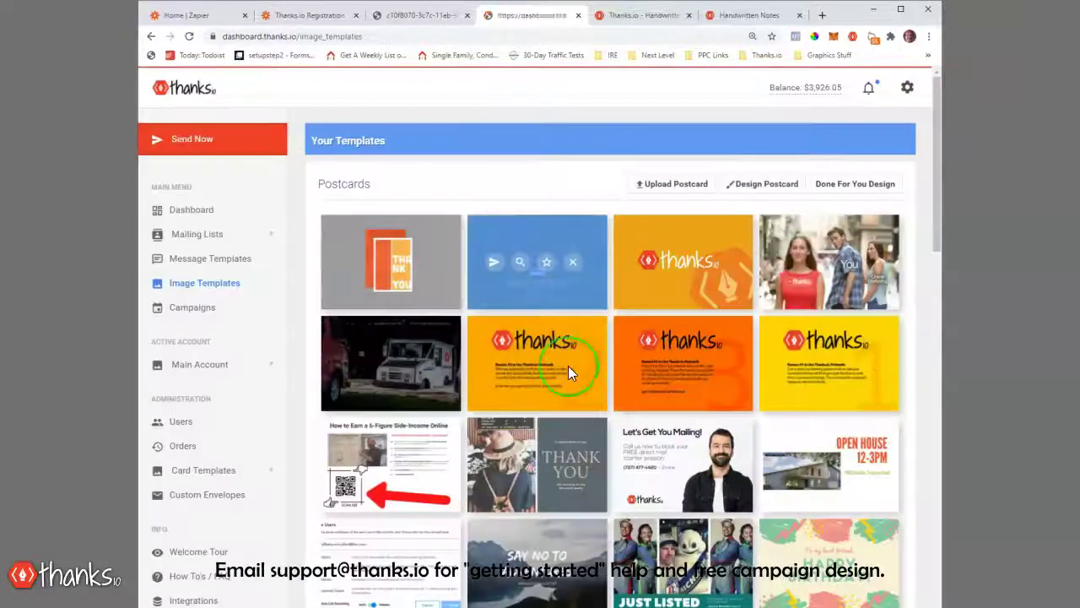
Step: Examine the saved image templates in the Postcards, Letters and Notecards sections and their upload and design options
mouse_move(568, 300)
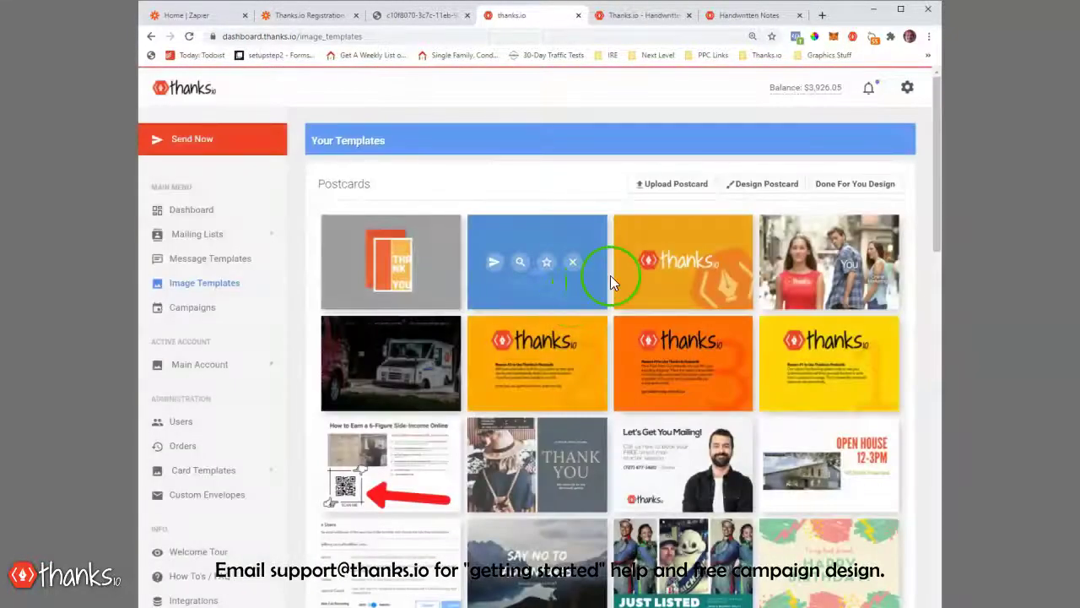
scroll(422, 380, down, 12)
scroll(422, 386, down, 4)
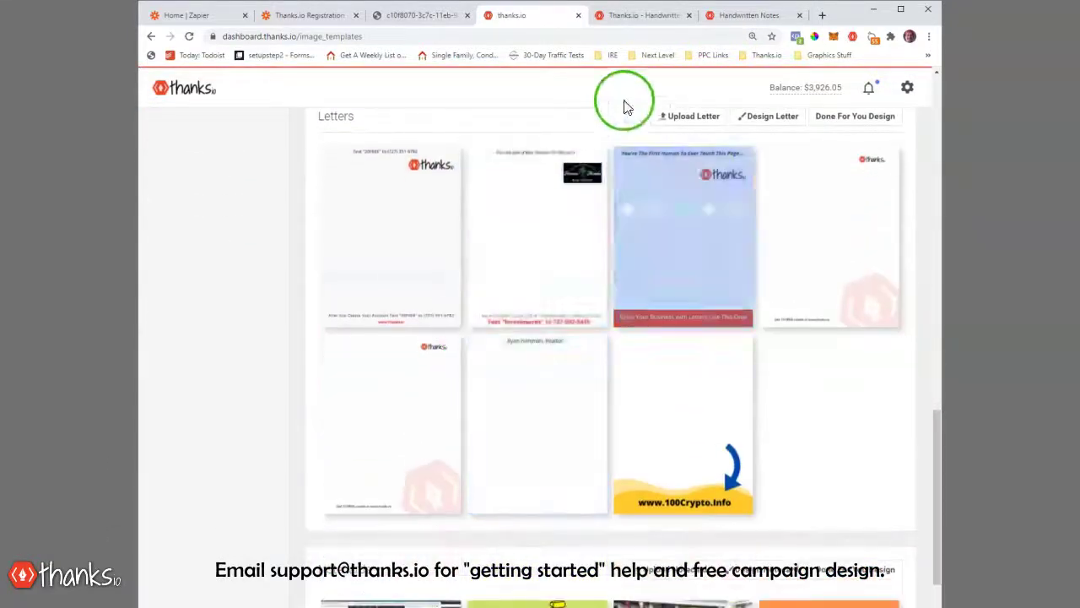
scroll(650, 177, down, 2)
scroll(650, 183, up, 5)
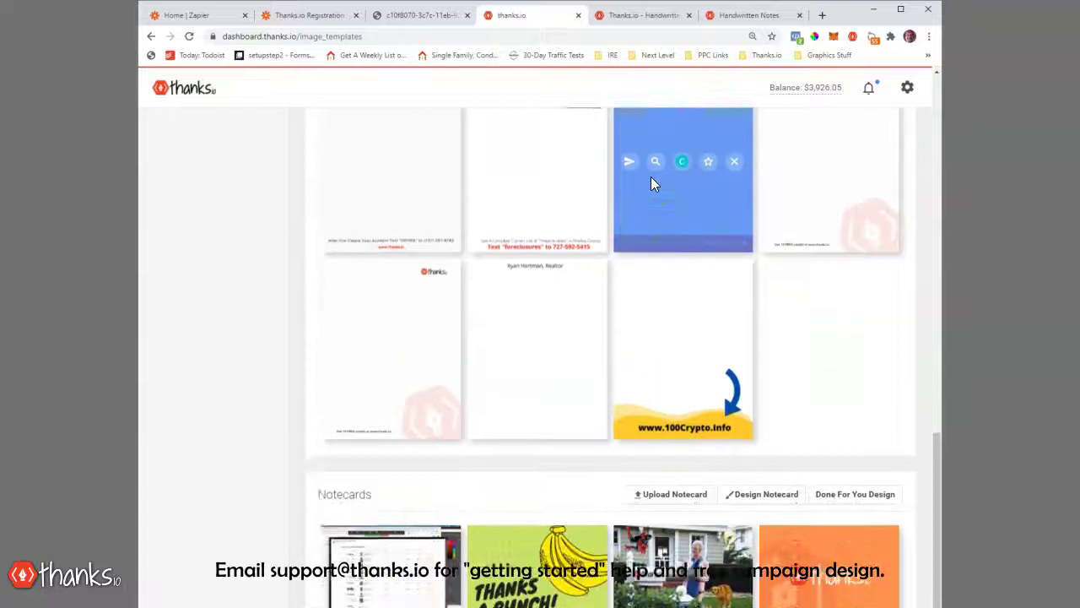
scroll(651, 182, down, 2)
scroll(651, 183, down, 4)
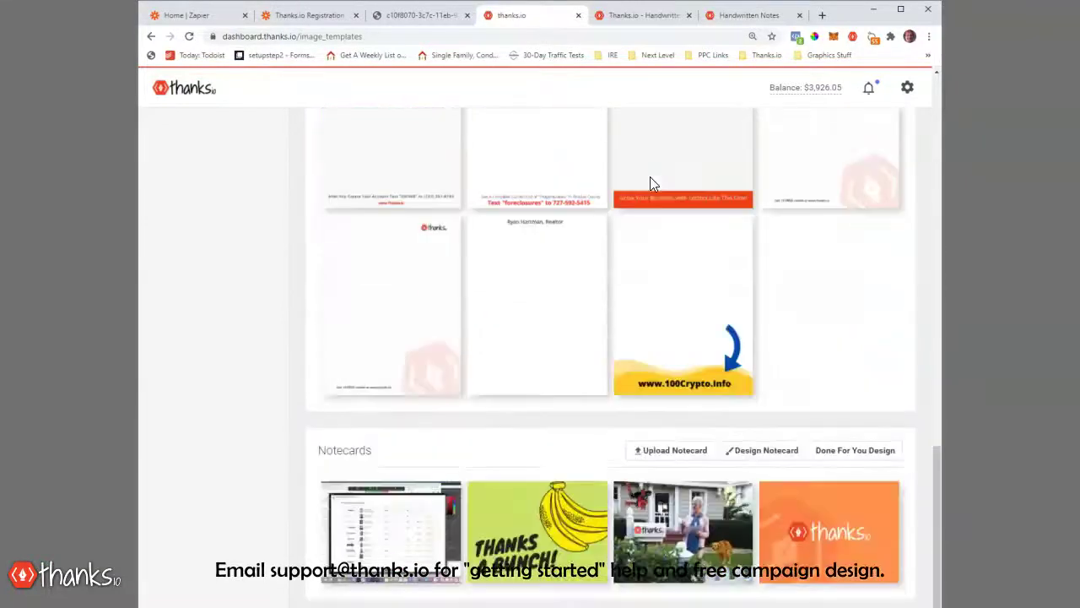
scroll(838, 366, up, 2)
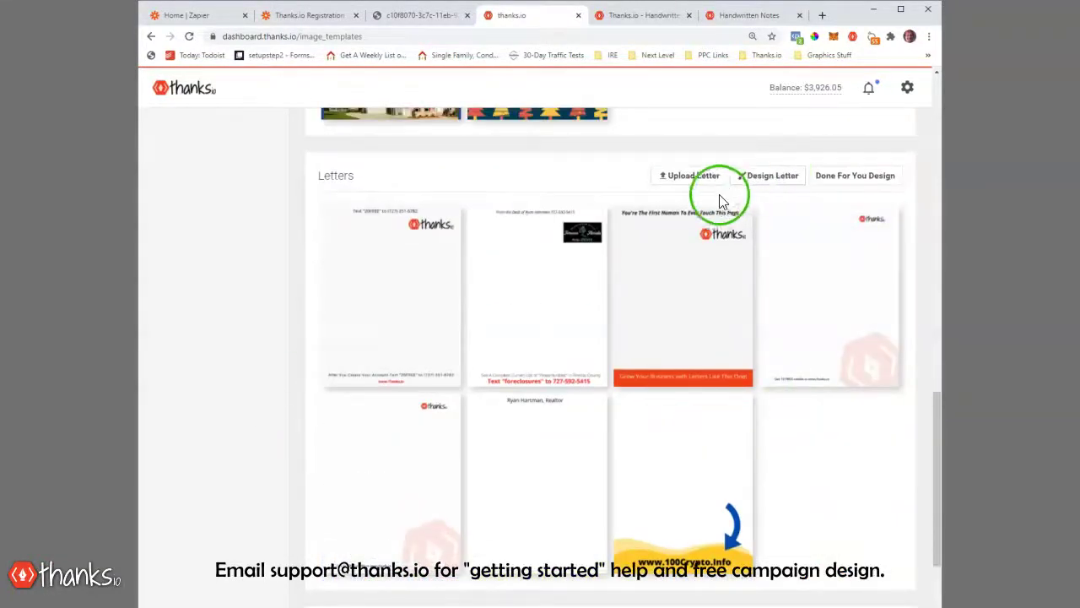
scroll(659, 217, down, 3)
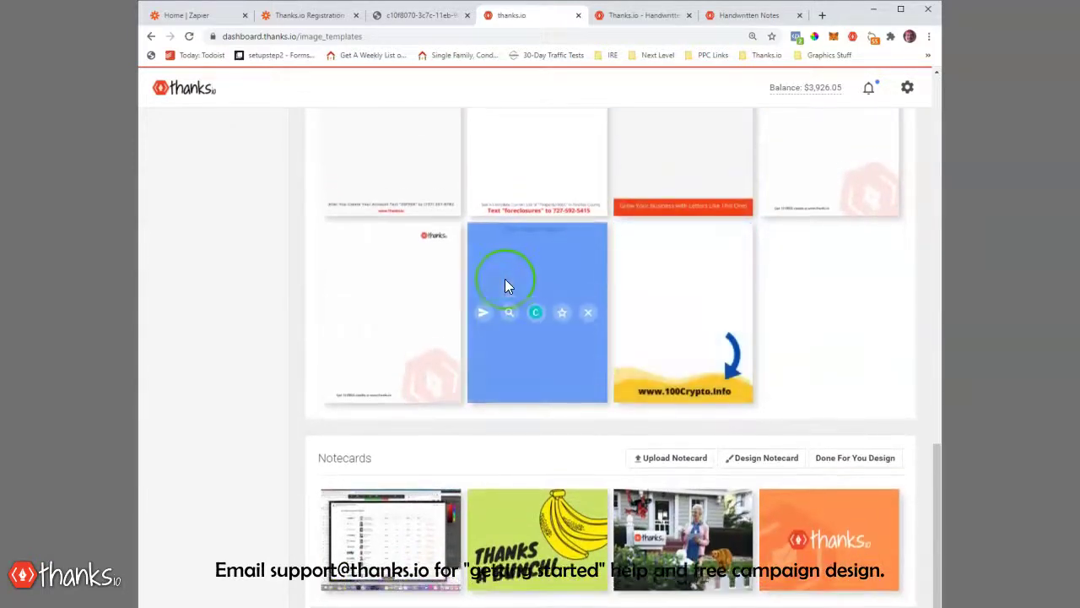
scroll(504, 279, up, 3)
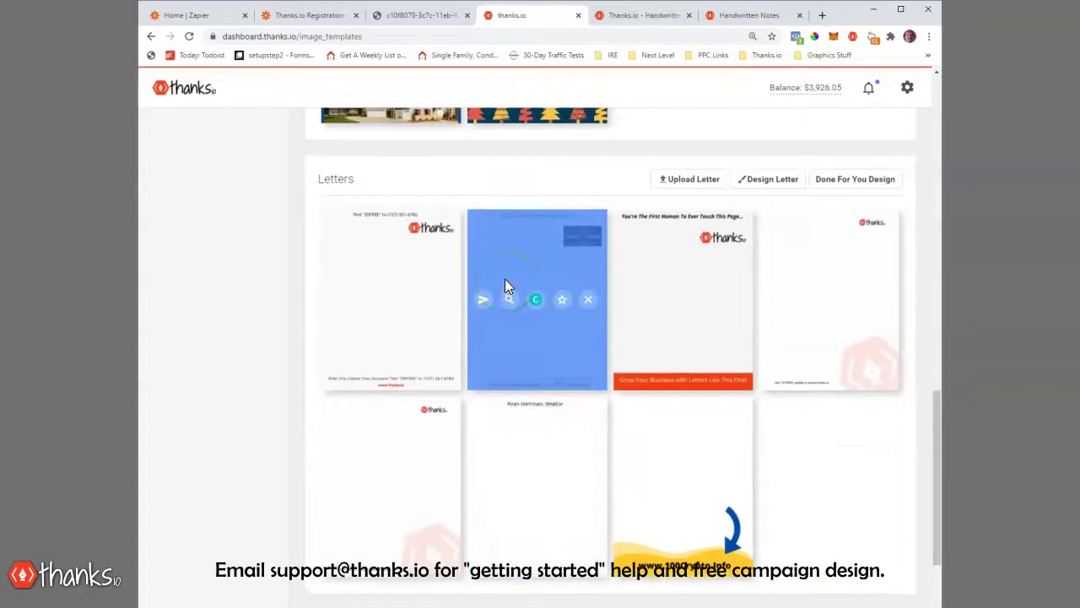
scroll(506, 286, up, 5)
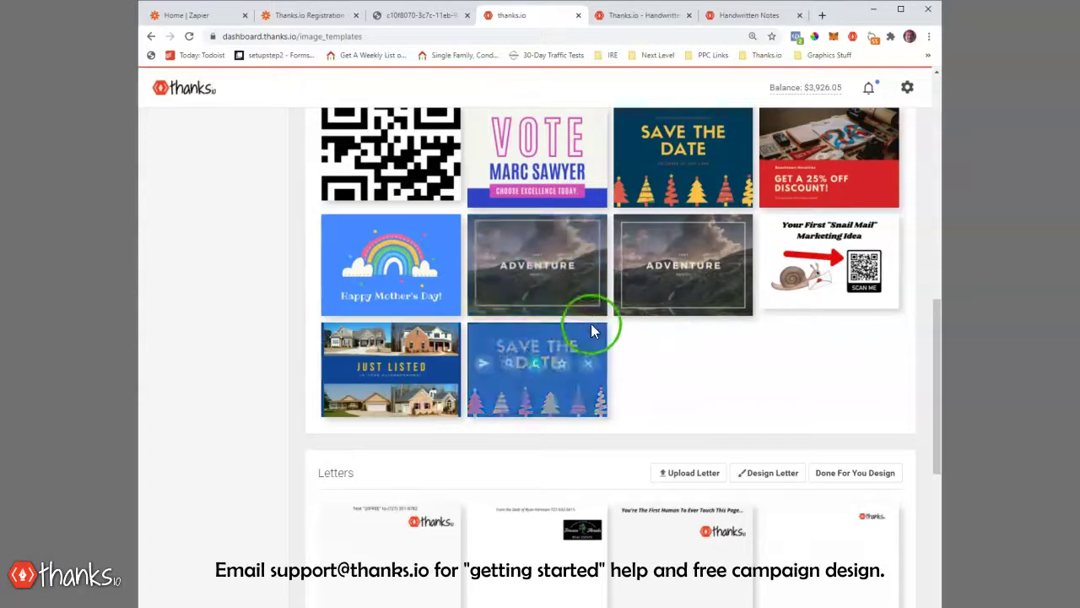
scroll(598, 306, down, 6)
Step: Start a new Letter mailing and choose the background with the thanks.io logo and the large hexagon watermark in its lower corner
scroll(597, 310, up, 20)
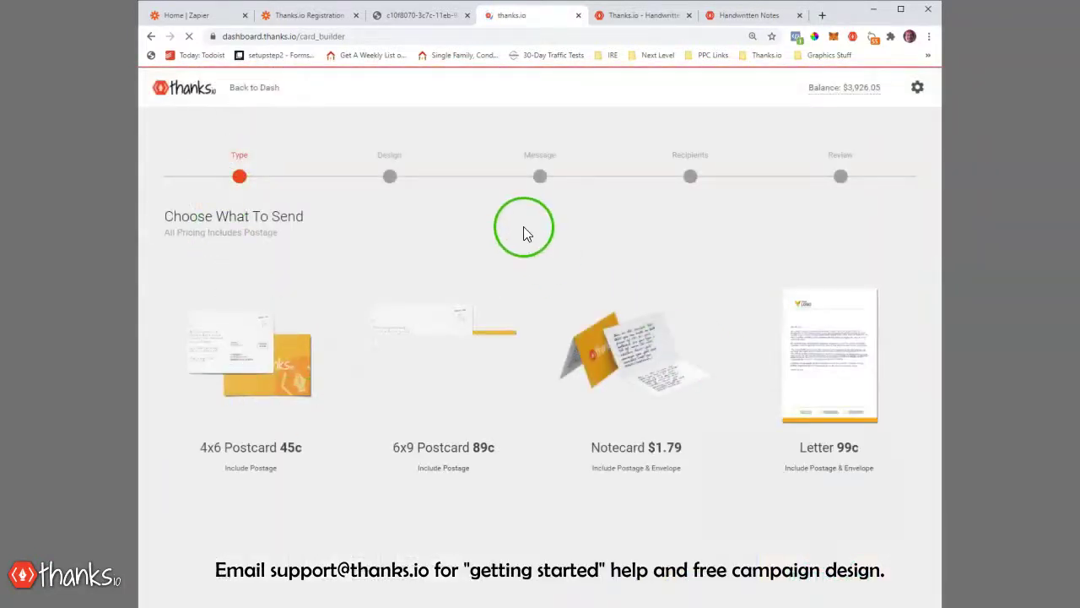
click(840, 334)
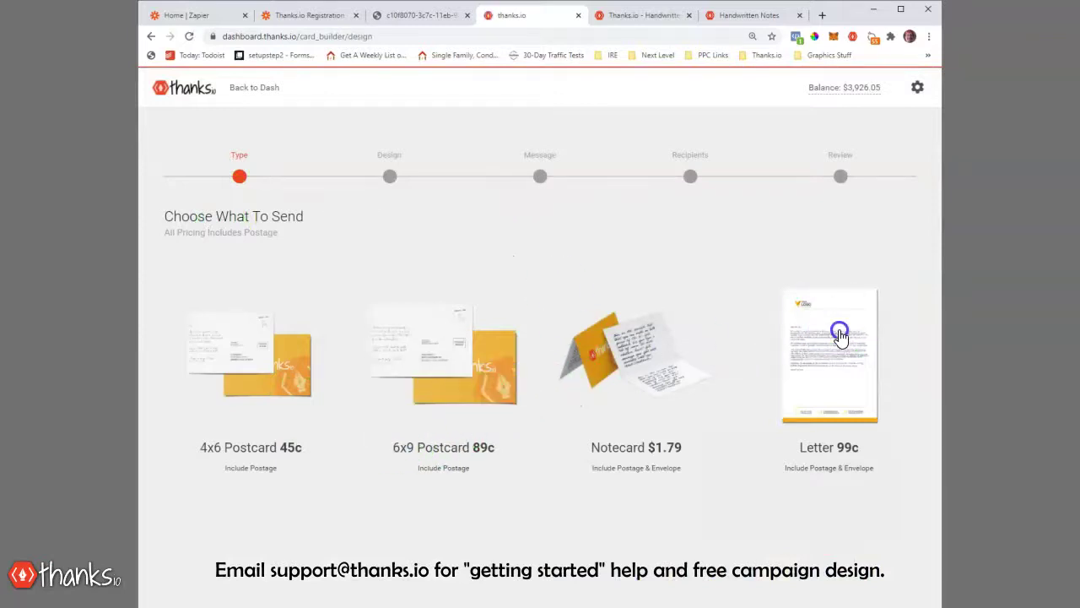
click(374, 420)
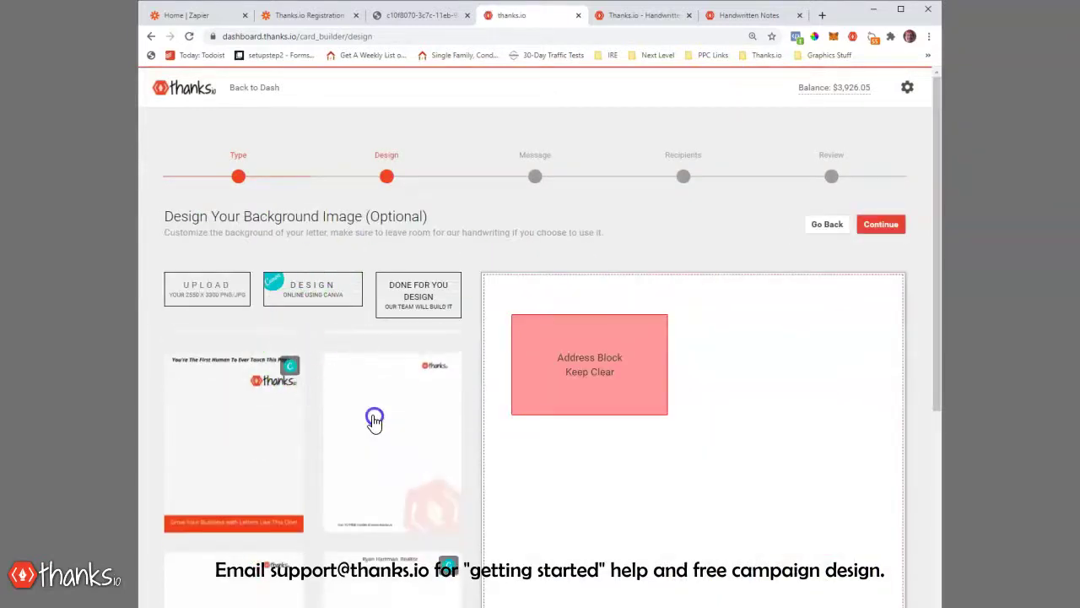
scroll(545, 356, down, 4)
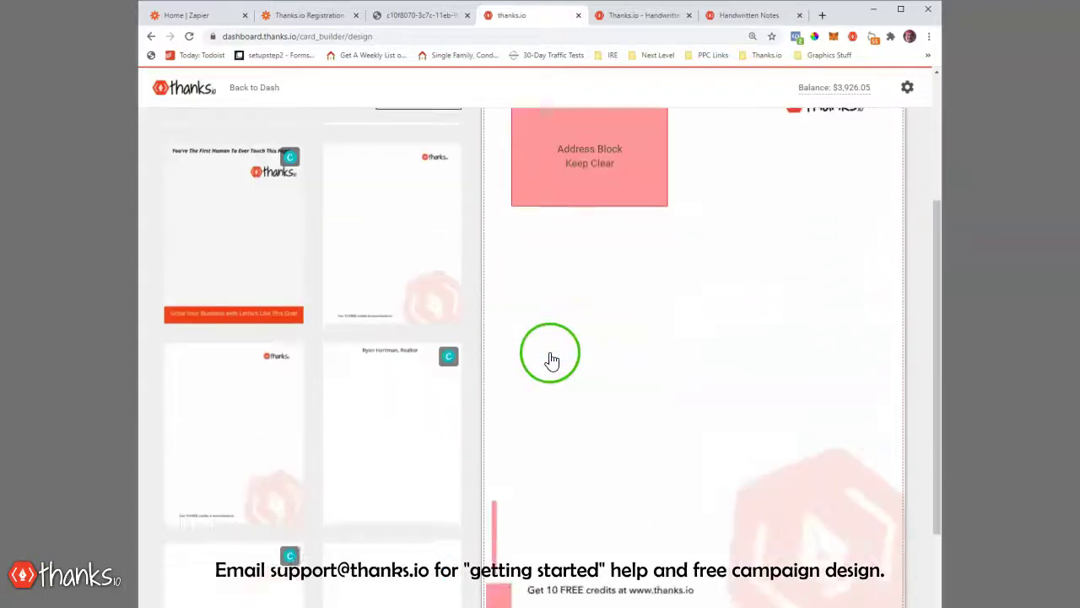
scroll(422, 373, up, 3)
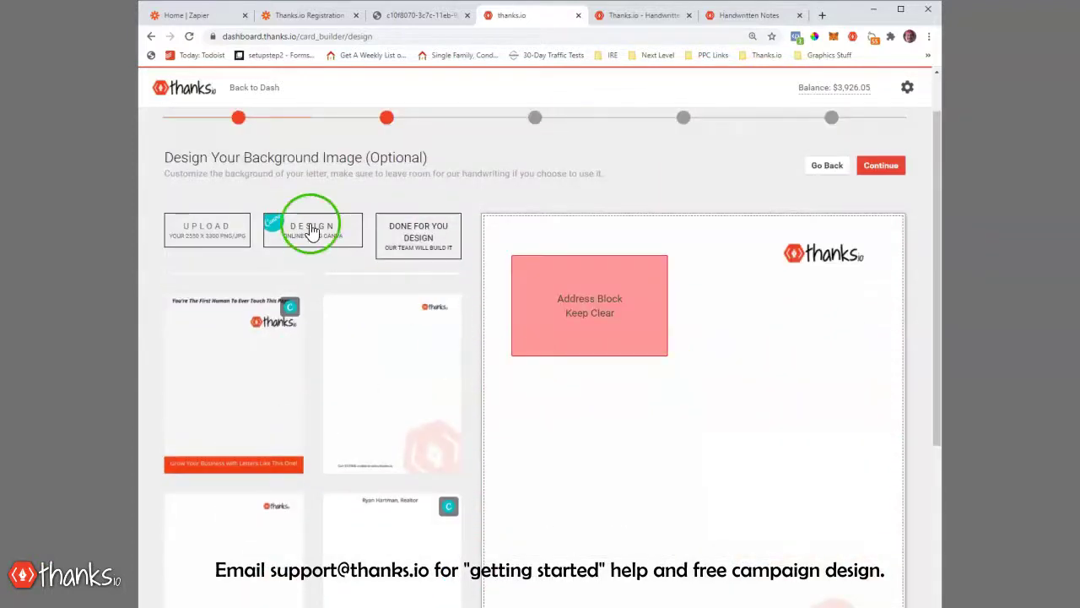
scroll(658, 282, down, 4)
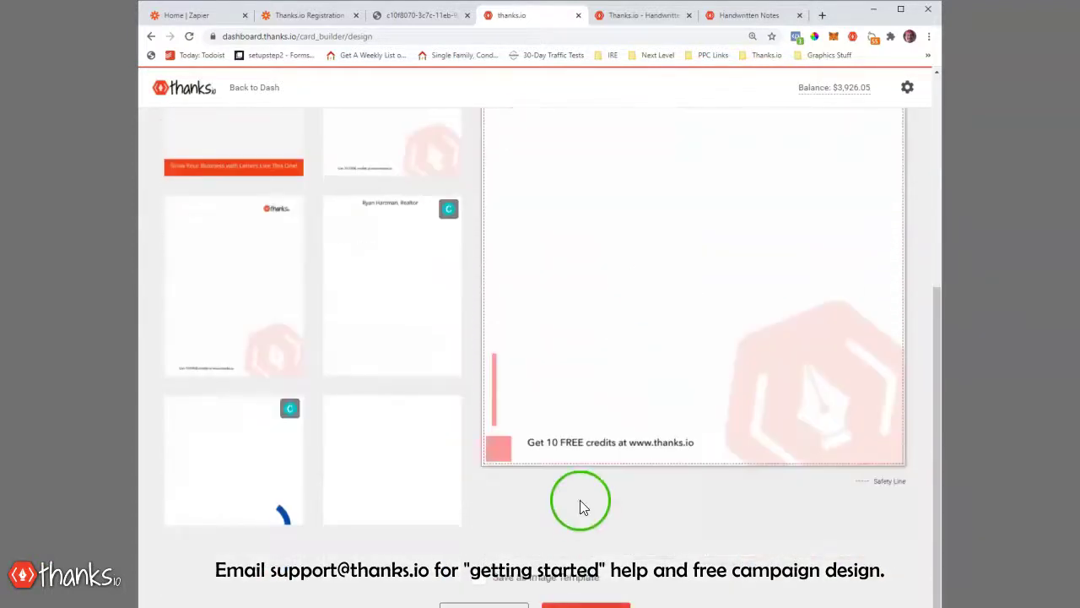
Step: Fill the letter's message with the personal template about having a number of buyers looking in the area and check its handwritten preview
click(594, 604)
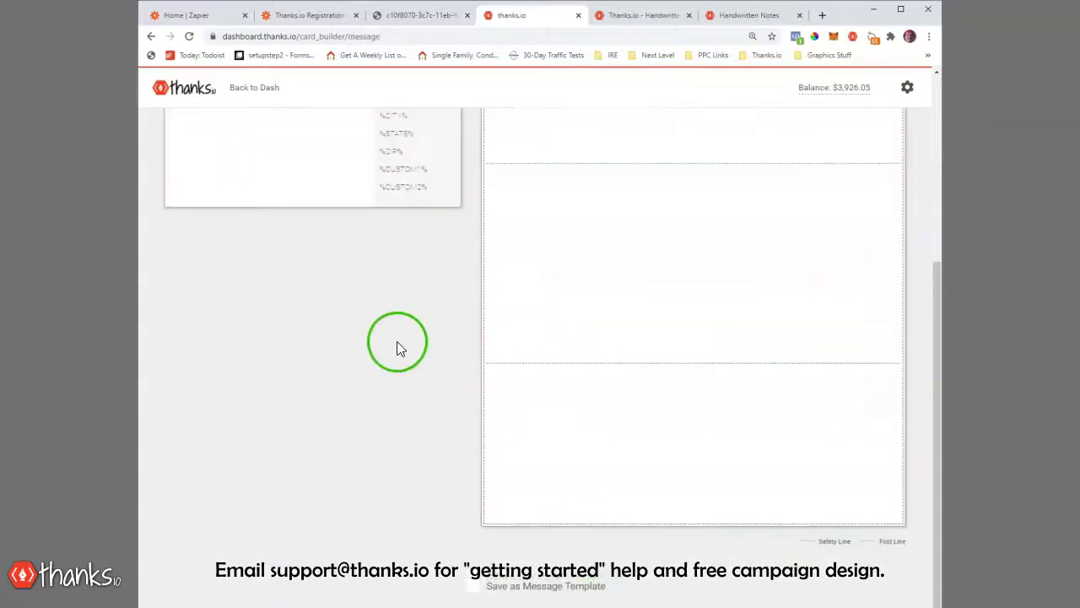
scroll(276, 272, up, 2)
click(326, 166)
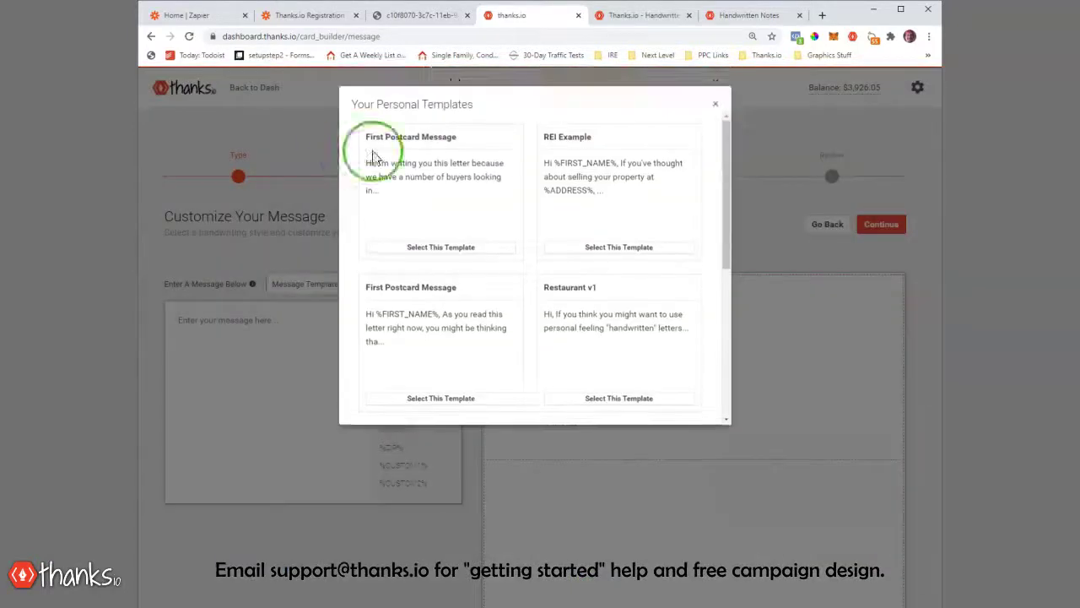
click(478, 244)
scroll(338, 291, down, 2)
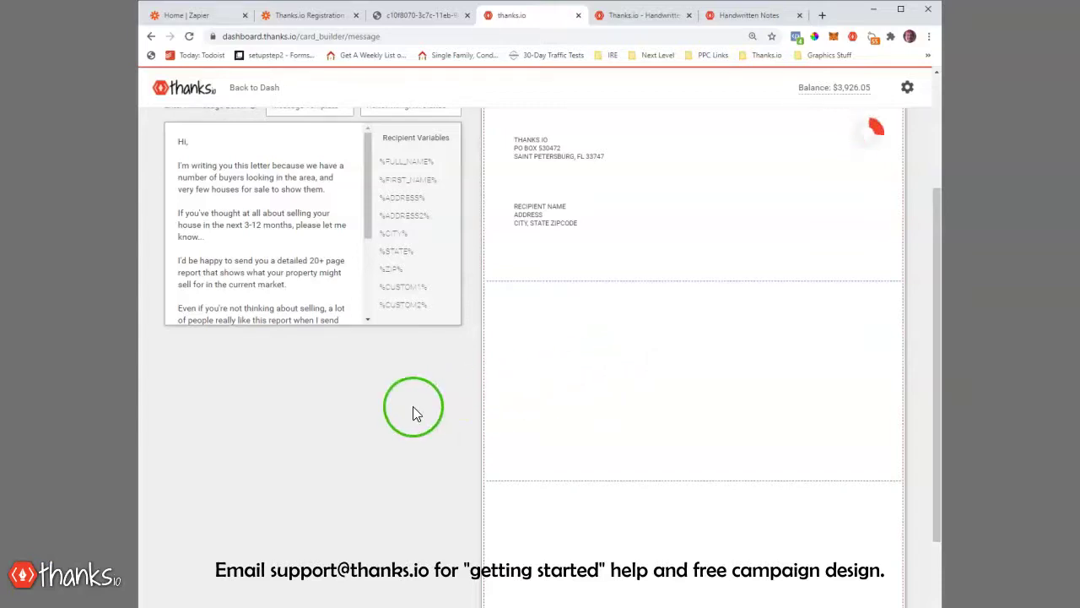
scroll(303, 227, down, 4)
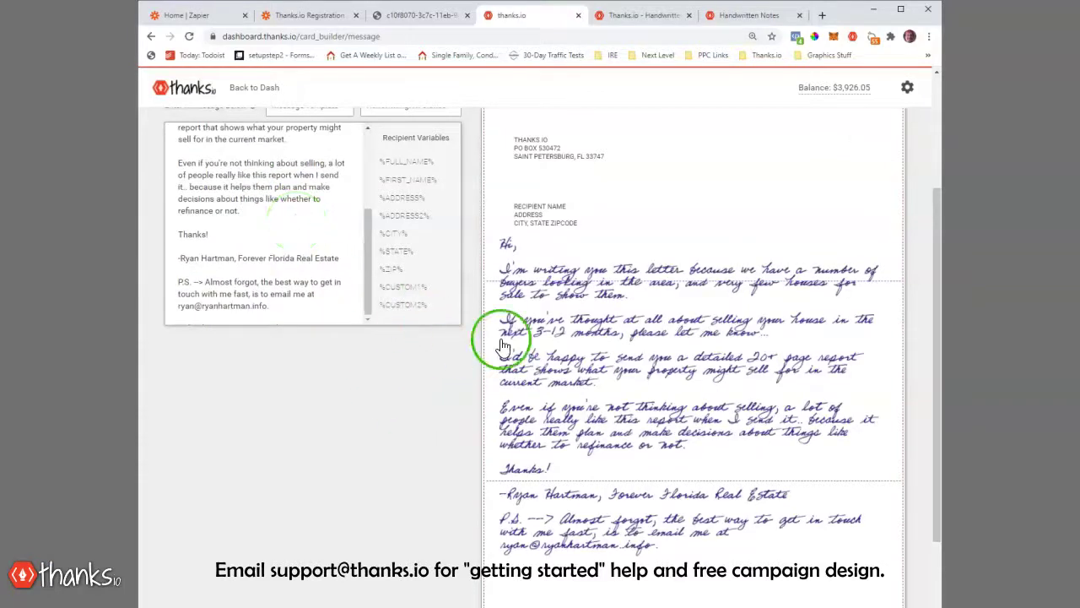
scroll(502, 344, down, 2)
scroll(506, 333, up, 4)
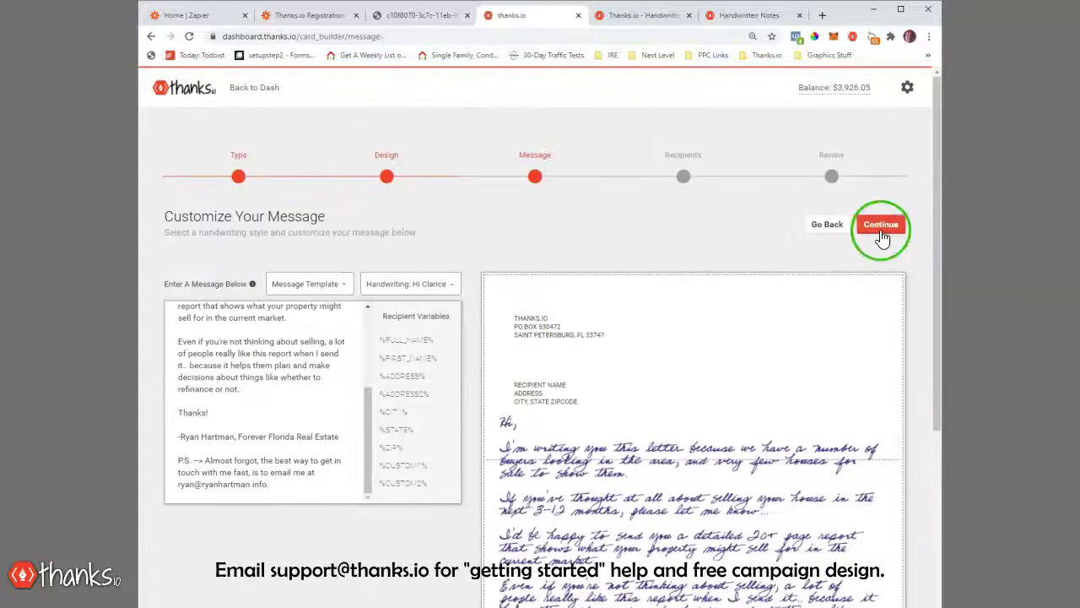
Step: Select recipients on the map with a rectangle around 22nd Ave N and 28th St N, save them and review the letter
click(880, 230)
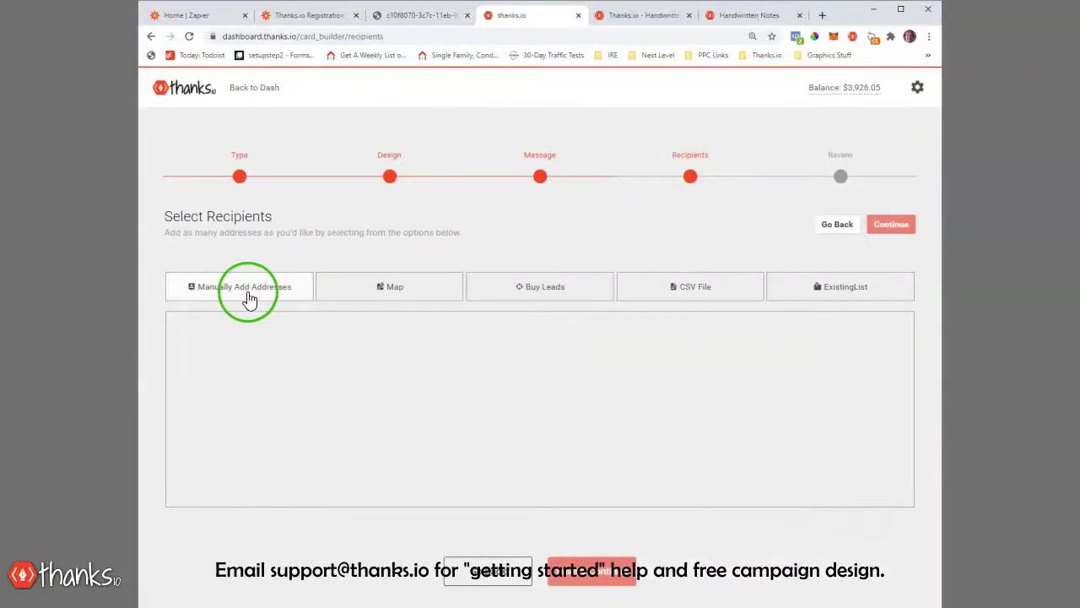
click(375, 287)
scroll(473, 223, down, 1)
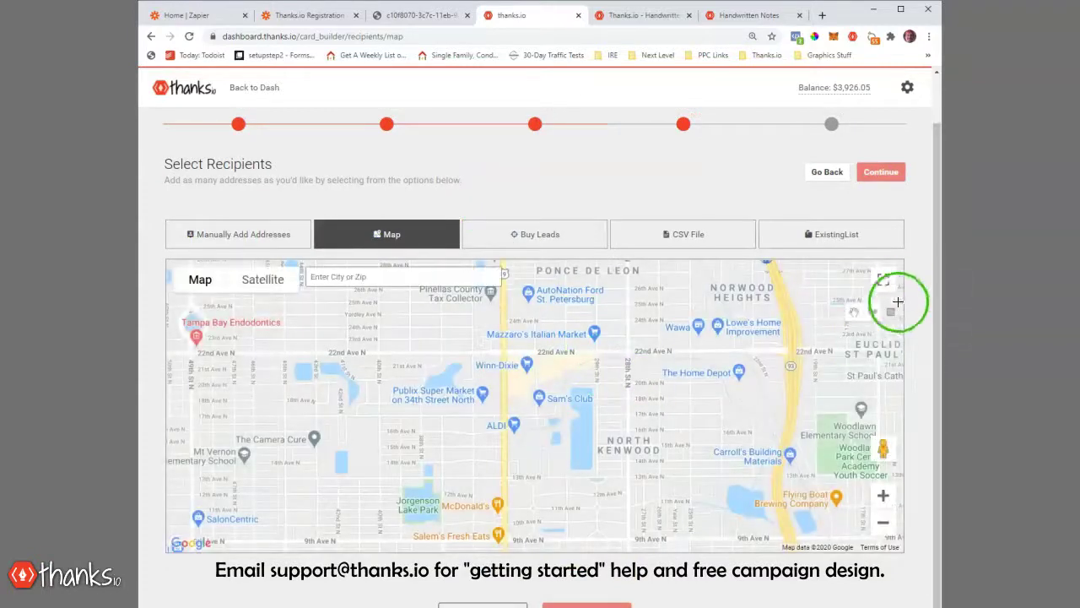
click(891, 311)
drag(593, 311, 688, 400)
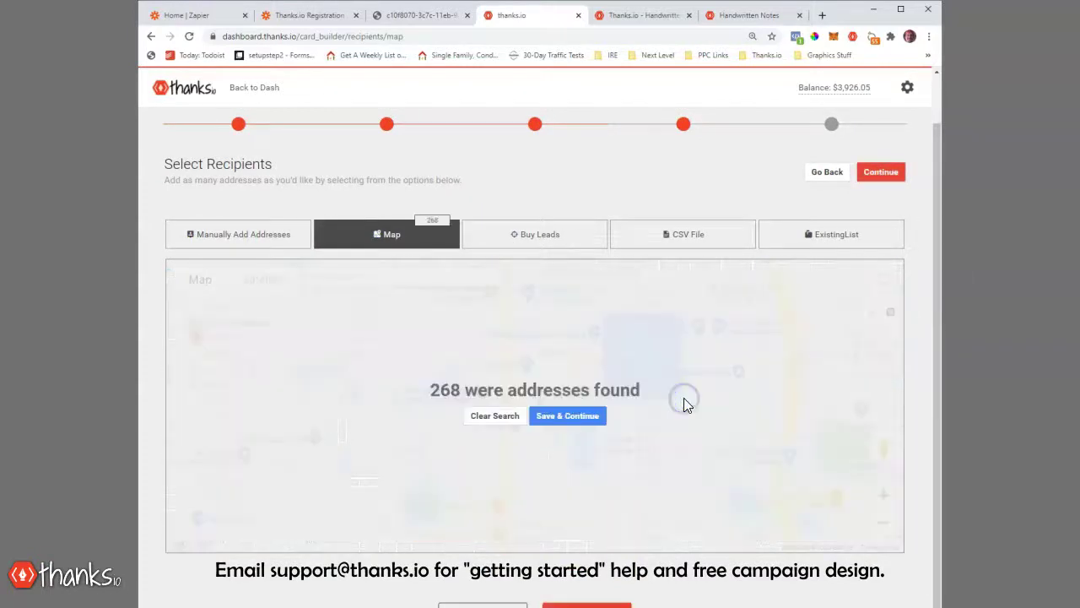
click(549, 420)
click(650, 342)
scroll(650, 342, down, 5)
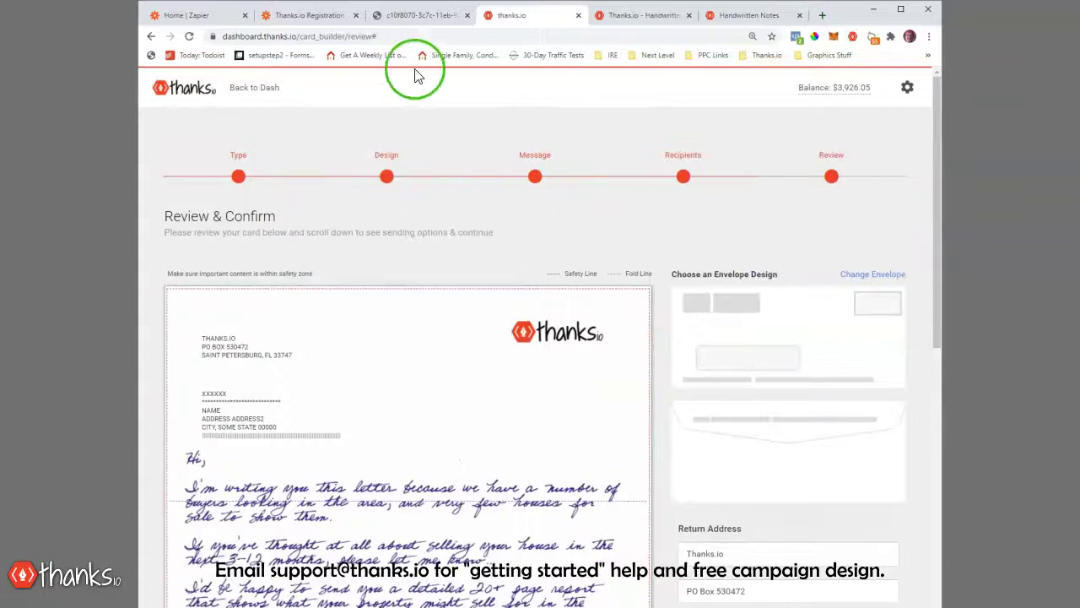
scroll(589, 215, down, 5)
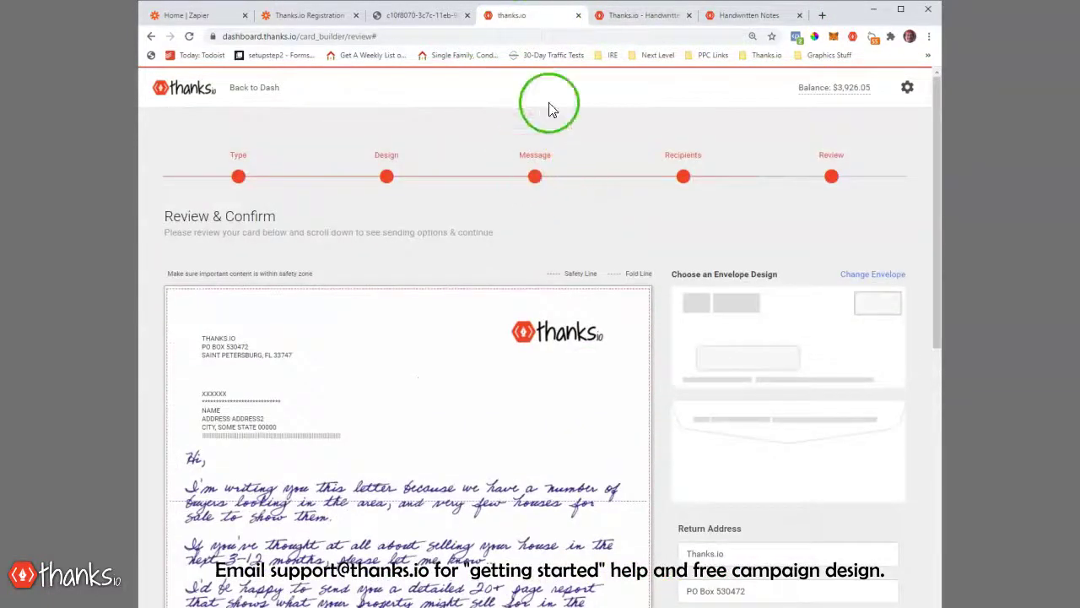
Step: Switch to the public thanks.io website and examine the Wholesale Plan's monthly fee and per-piece prices for postcards, letters and notecards
click(625, 17)
scroll(596, 330, down, 20)
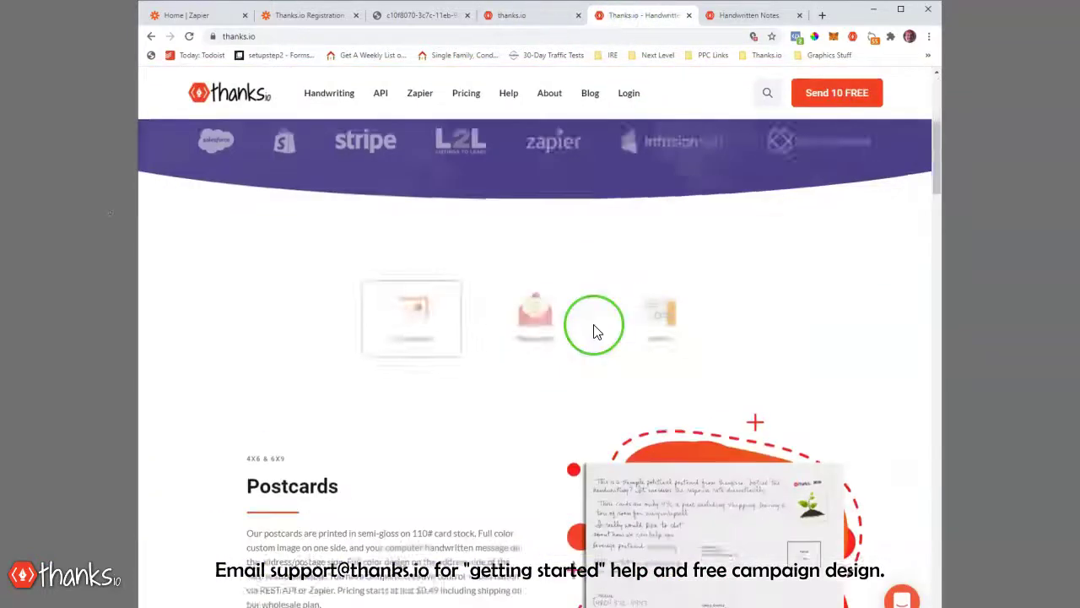
scroll(595, 329, down, 5)
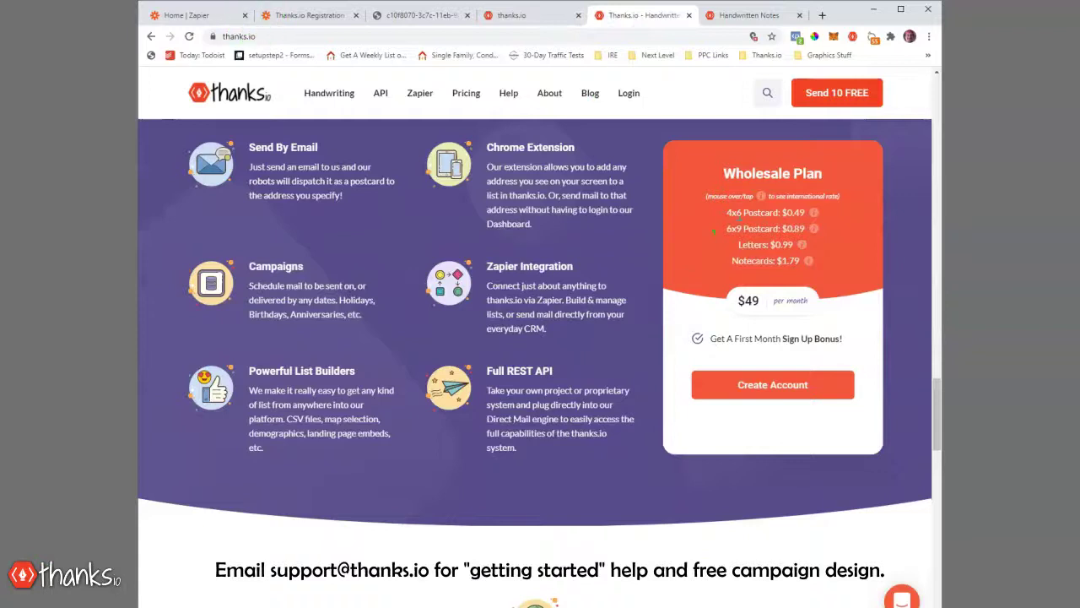
click(874, 343)
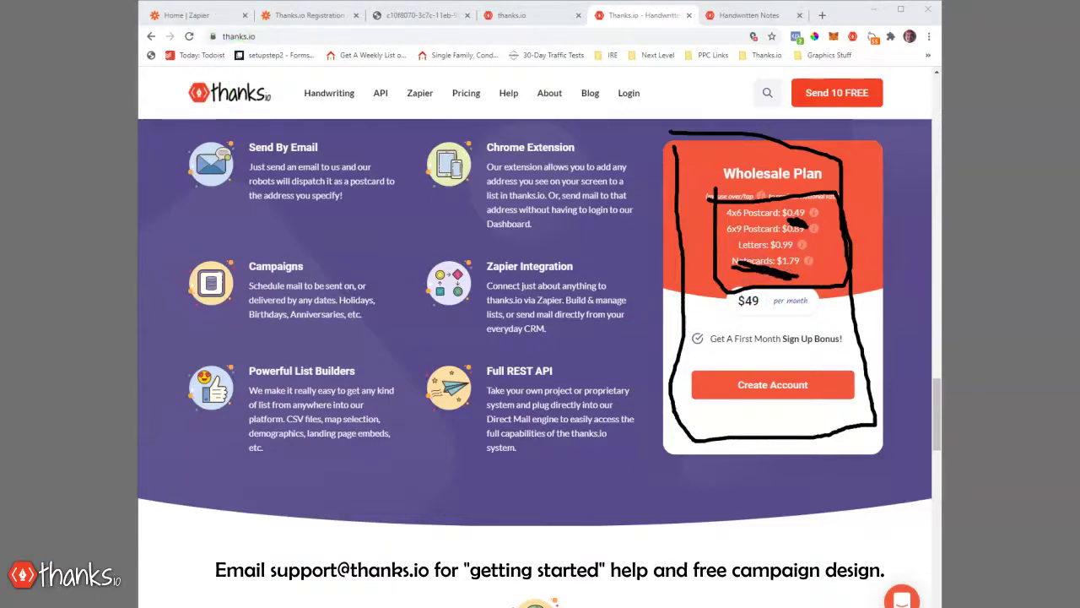
key(Escape)
Step: Look through the Frequently Asked Questions and the environmental commitments on the website, then return to its opening banner
scroll(680, 225, down, 9)
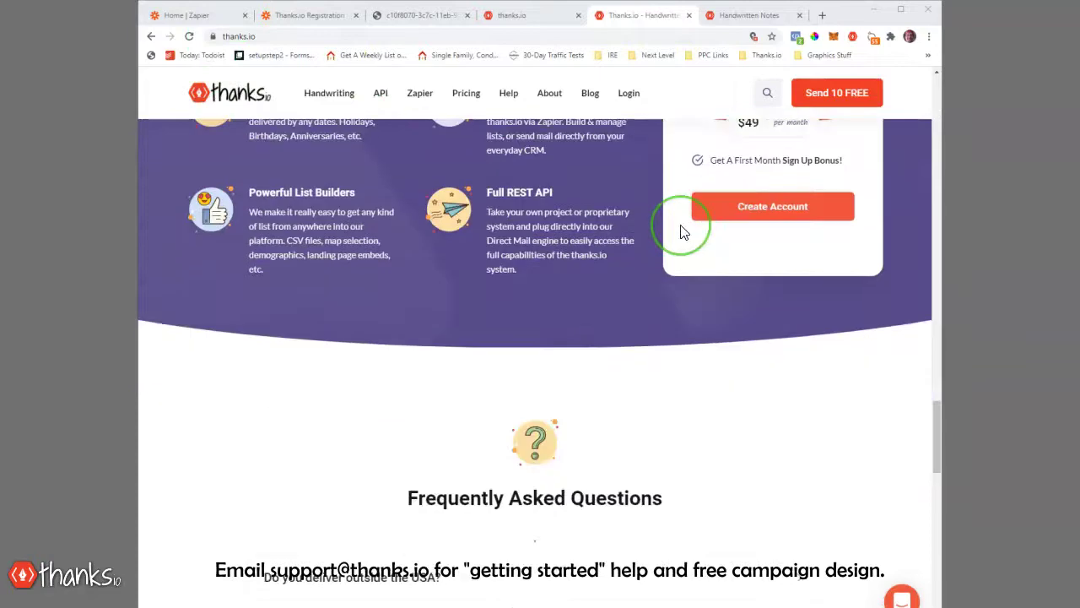
scroll(681, 228, up, 4)
scroll(681, 237, down, 9)
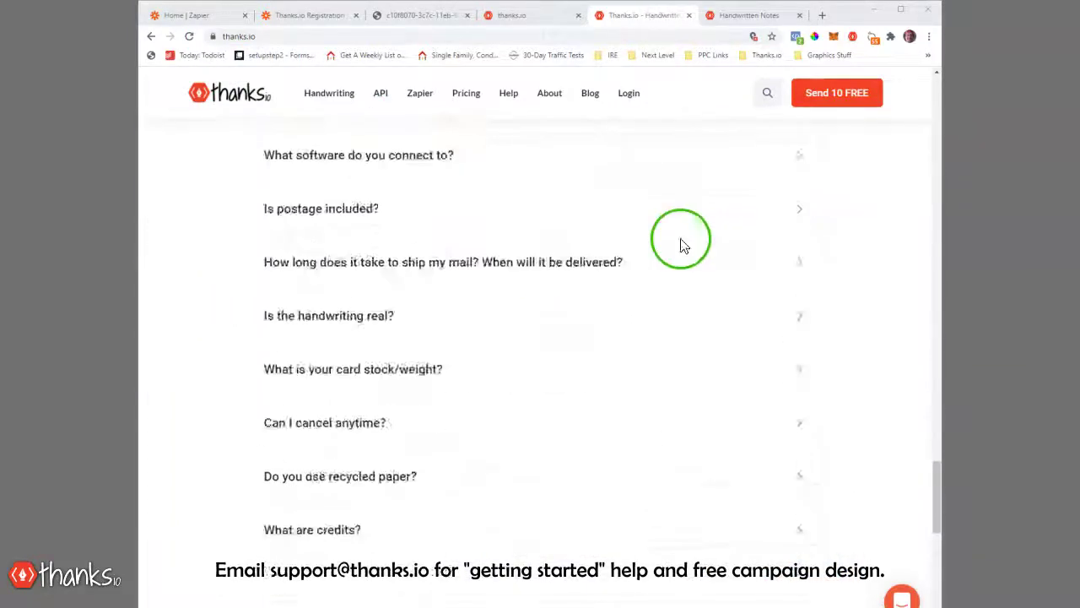
scroll(683, 245, up, 6)
scroll(684, 250, up, 10)
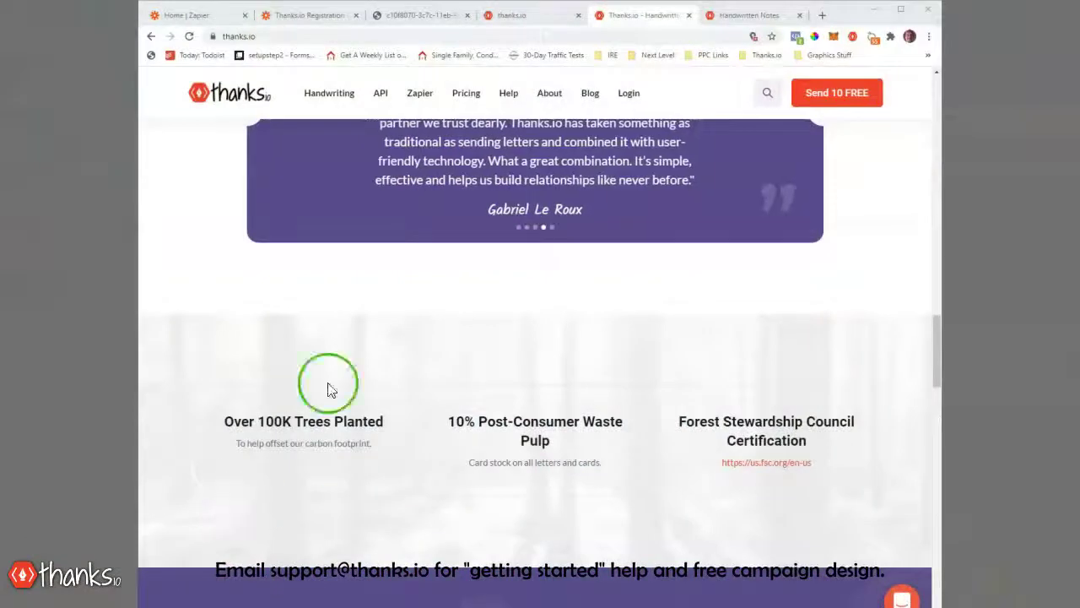
scroll(446, 297, up, 3)
scroll(446, 297, up, 15)
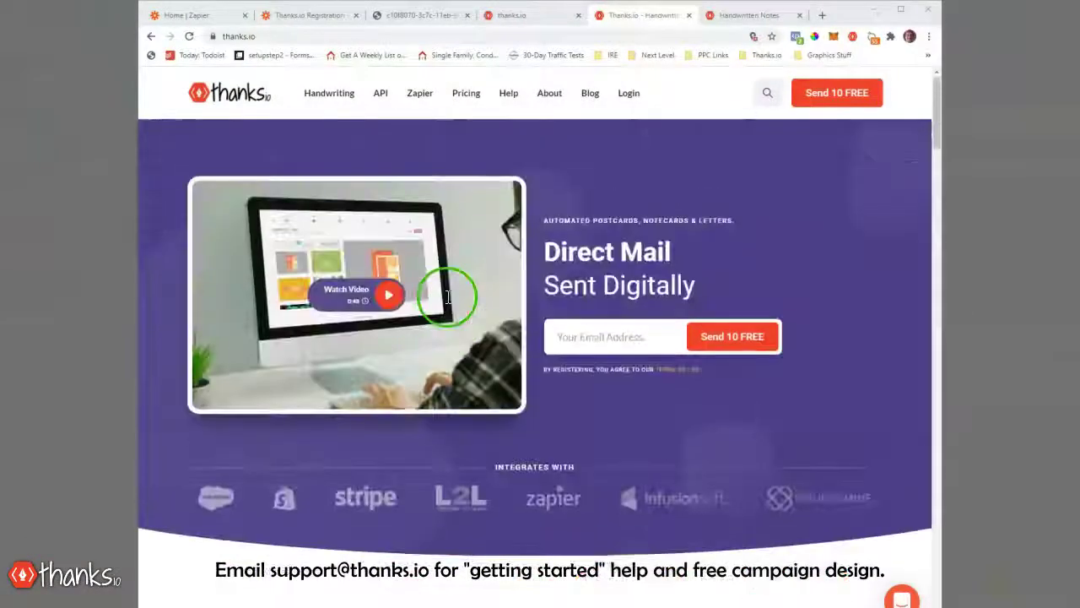